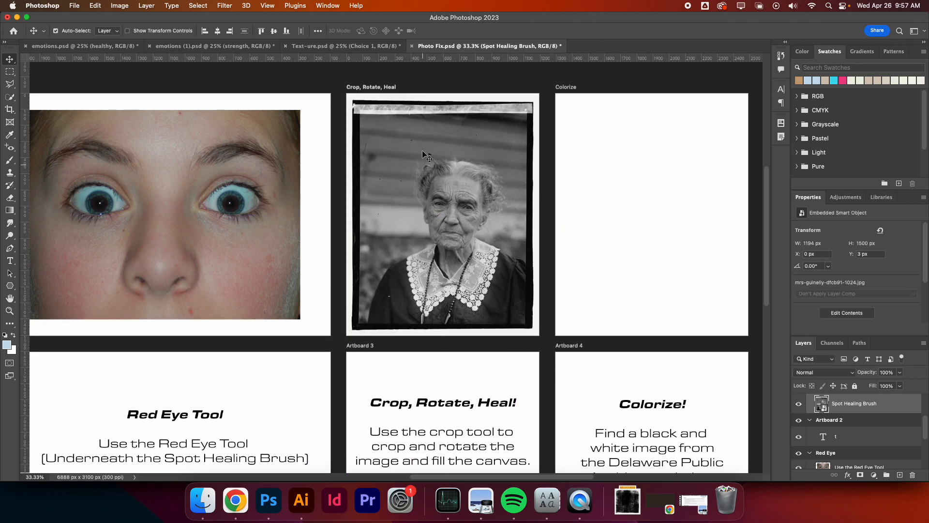
Scale the portrait on the Crop, Rotate, Heal artboard to about 42.28% and position it so its black scan border falls outside the artboard.
mouse_move(422, 169)
left_mouse_down()
mouse_move(440, 142)
mouse_move(415, 179)
left_mouse_up()
key("super+t")
left_click_drag(349, 95, 329, 71)
left_click_drag(540, 334, 561, 355)
left_click_drag(483, 262, 477, 311)
key("shift+Up")
key("shift+Up")
key("shift+Up")
key("shift+Up")
key("Up")
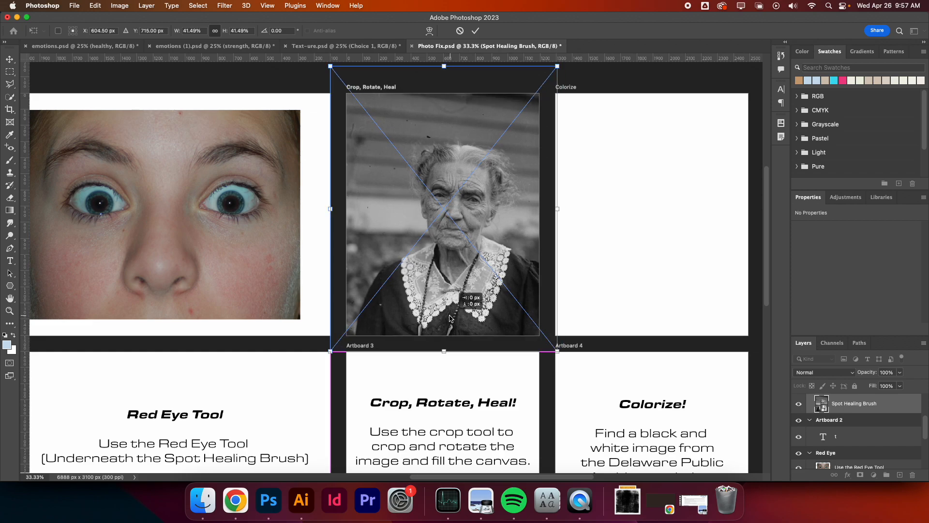
left_click_drag(556, 345, 562, 352)
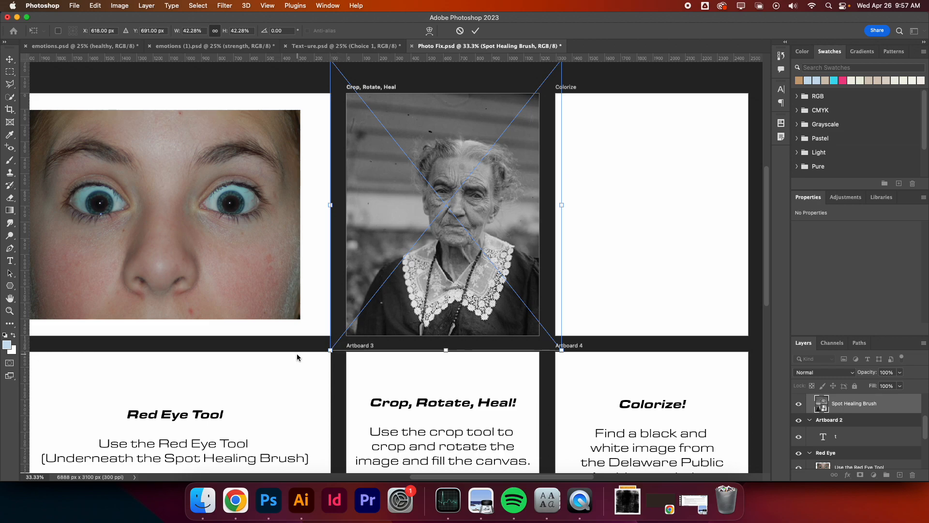
Rotate the portrait to about -3.38° to straighten it, shift it slightly within the artboard and apply the transformation.
mouse_move(323, 354)
left_mouse_down()
mouse_move(340, 364)
mouse_move(334, 359)
left_mouse_up()
left_click_drag(390, 301, 382, 304)
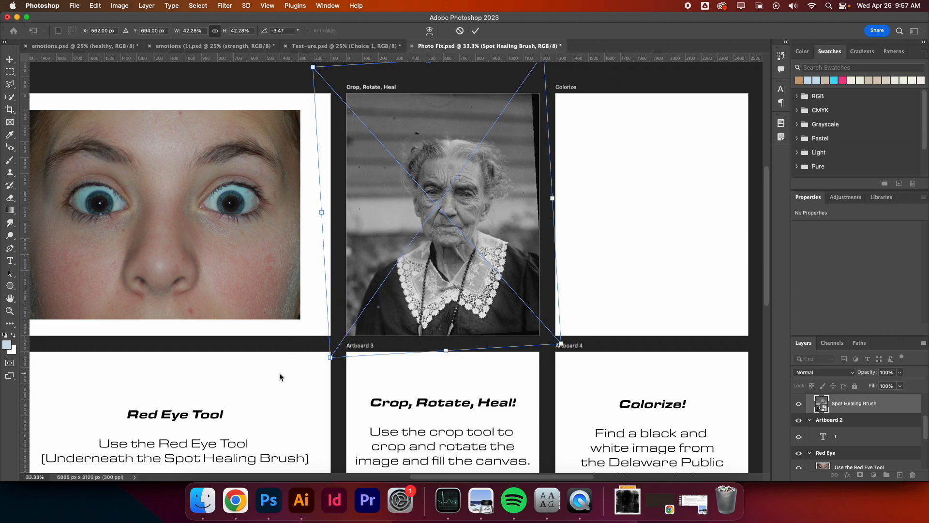
left_click_drag(336, 371, 333, 372)
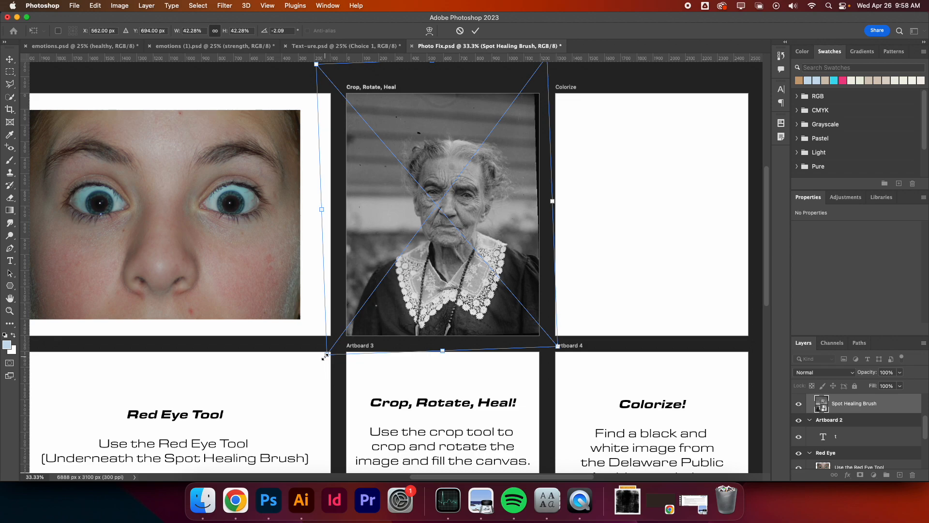
mouse_move(323, 363)
left_mouse_down()
mouse_move(312, 347)
mouse_move(324, 369)
left_mouse_up()
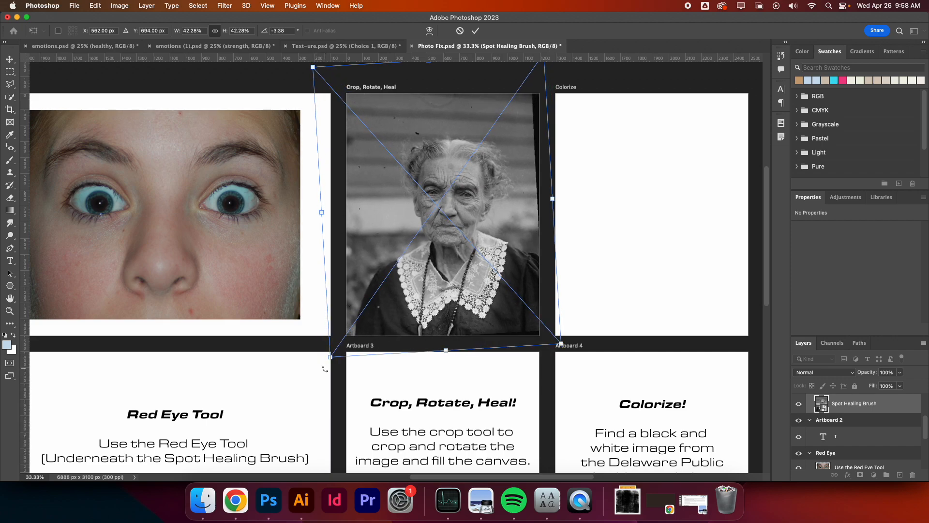
key("Return")
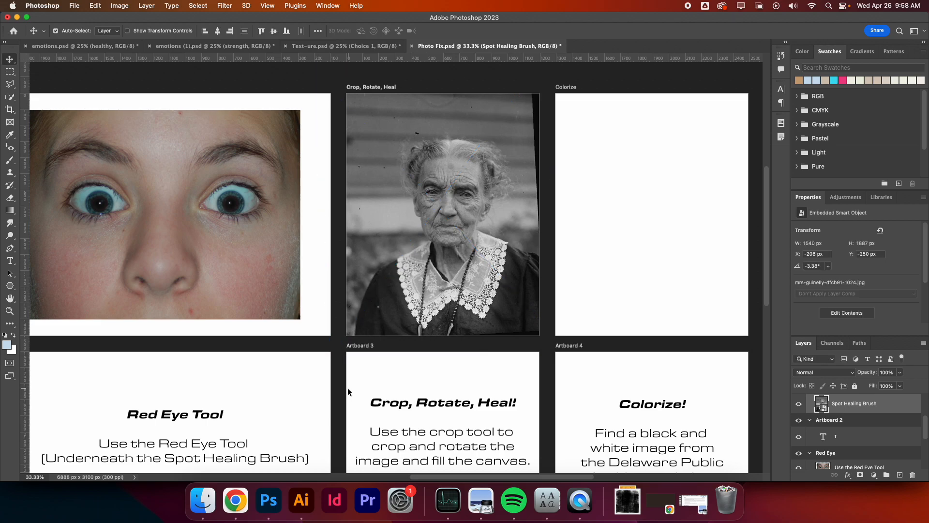
Enlarge the rotated portrait to about 44.93% and reposition it to fill the whole artboard without a dark edge.
left_click_drag(446, 240, 454, 242)
key("super+t")
left_click_drag(337, 358, 326, 375)
left_click_drag(394, 303, 397, 304)
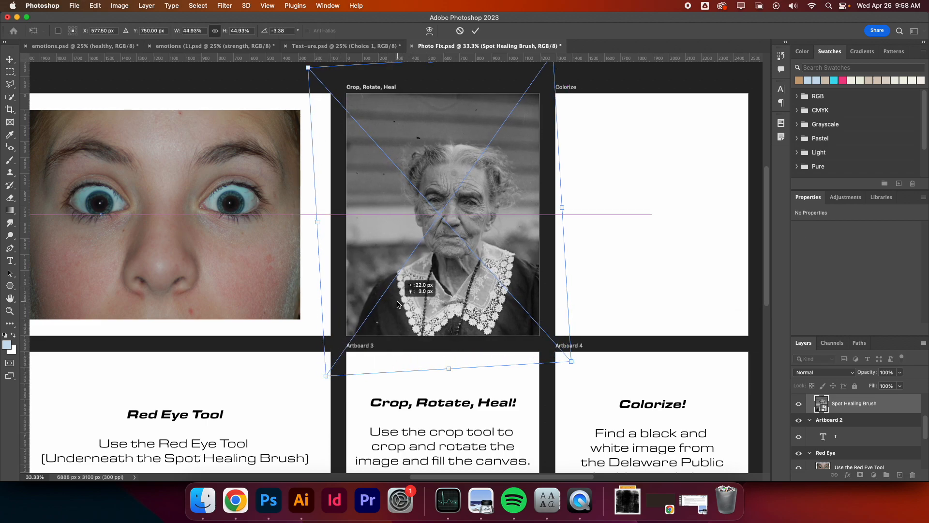
key("Return")
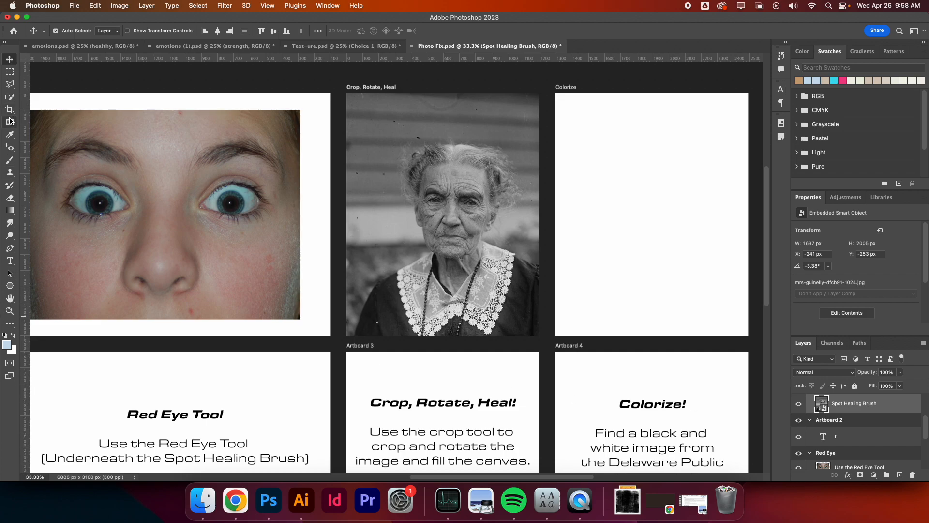
Choose the Spot Healing Brush tool for the portrait and rasterize its smart object.
left_click(8, 152)
left_click(9, 151)
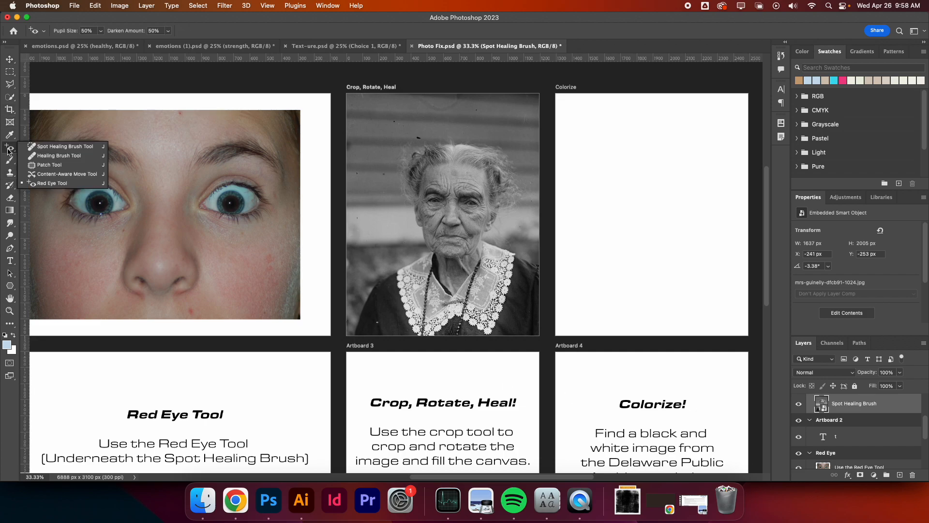
left_click(48, 145)
left_click(506, 184)
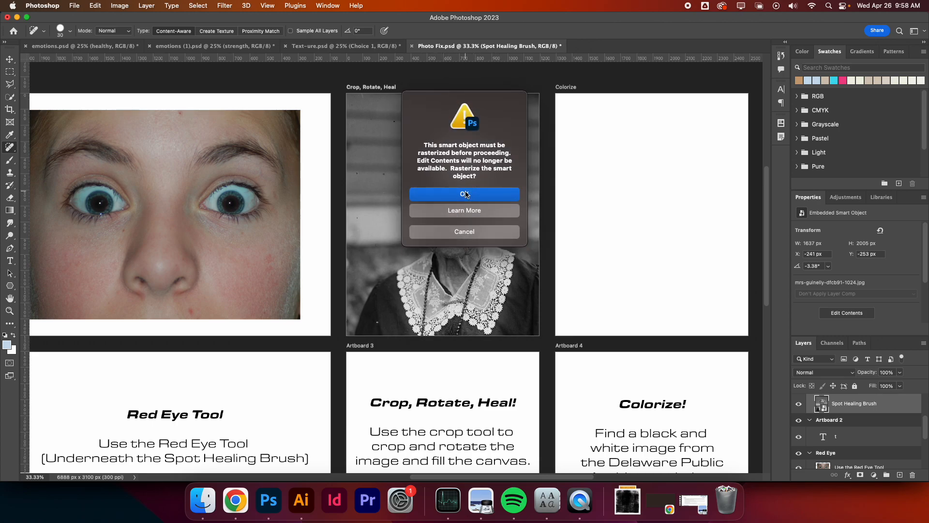
left_click(464, 194)
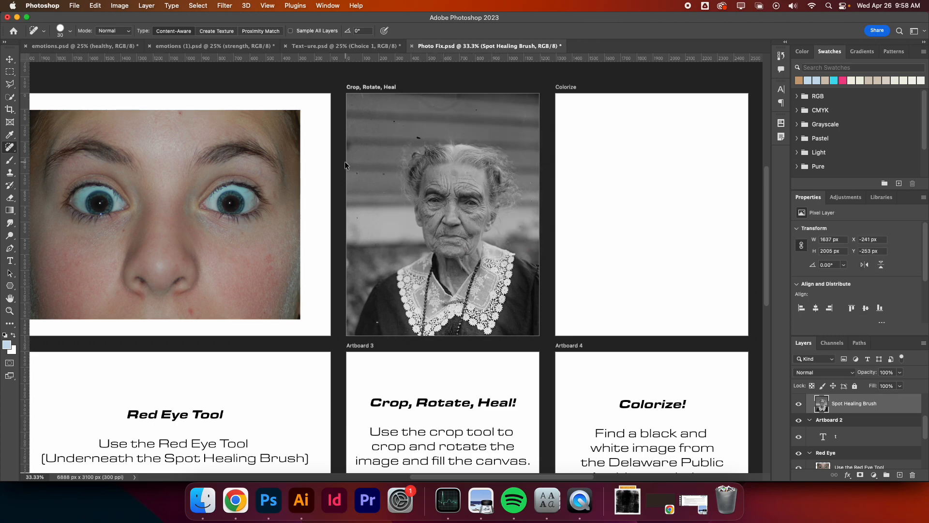
Heal the specks on the pale wall, foliage and dark dress to the left of the woman's face at 100% view.
key("super+1")
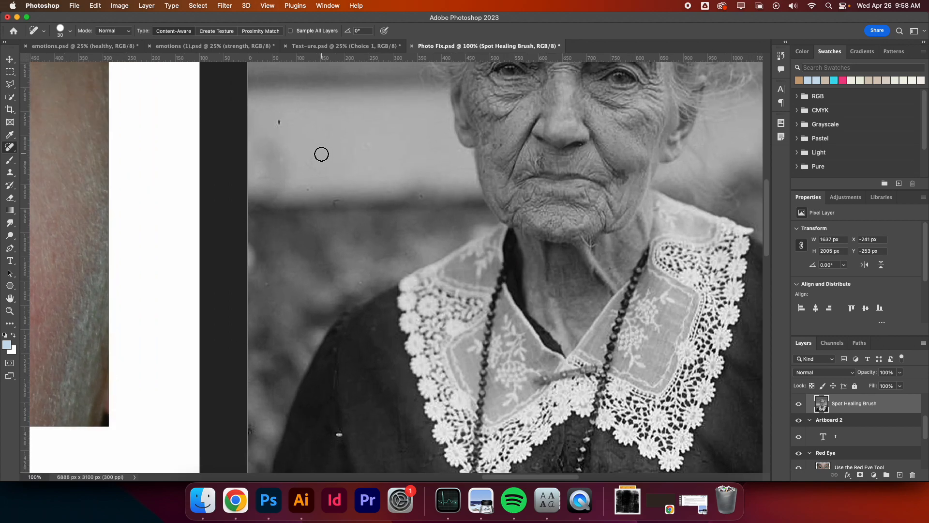
scroll(321, 154, "up", 2)
left_click(281, 165)
left_click_drag(337, 244, 343, 239)
left_click_drag(419, 236, 416, 236)
left_click_drag(409, 296, 409, 297)
left_click(306, 205)
left_click(306, 228)
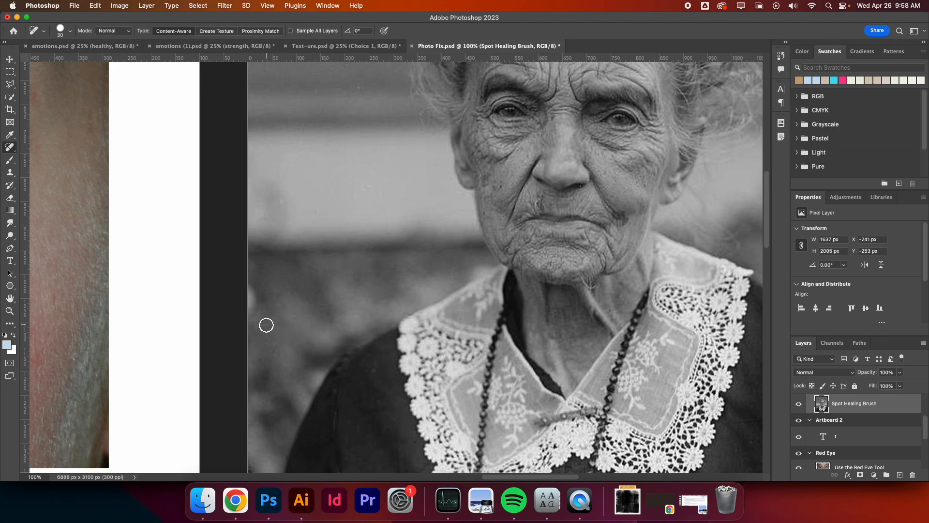
Heal the dark blotch above the woman's hair and the small specks on the siding to the left.
scroll(336, 265, "up", 6)
left_click(358, 182)
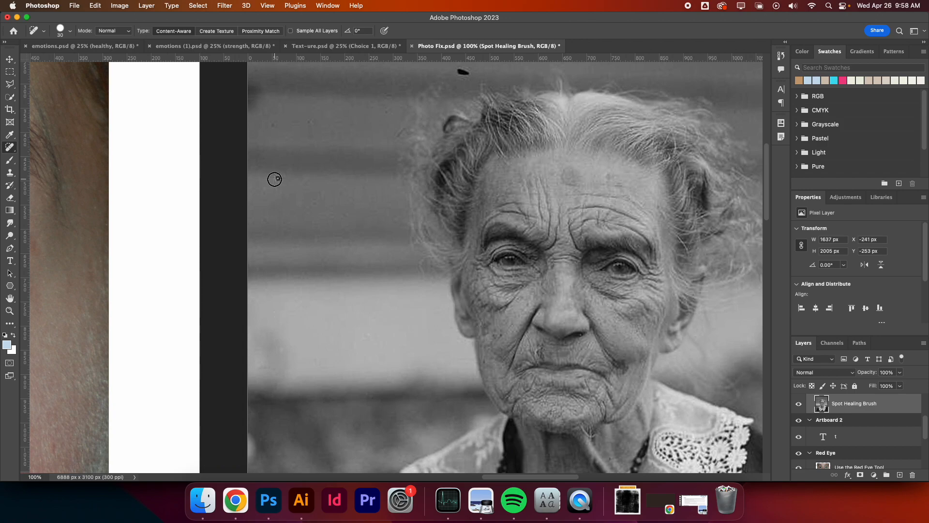
scroll(310, 180, "up", 3)
left_click_drag(453, 112, 468, 117)
scroll(421, 135, "up", 3)
left_click(390, 110)
left_click(325, 106)
scroll(442, 138, "up", 1)
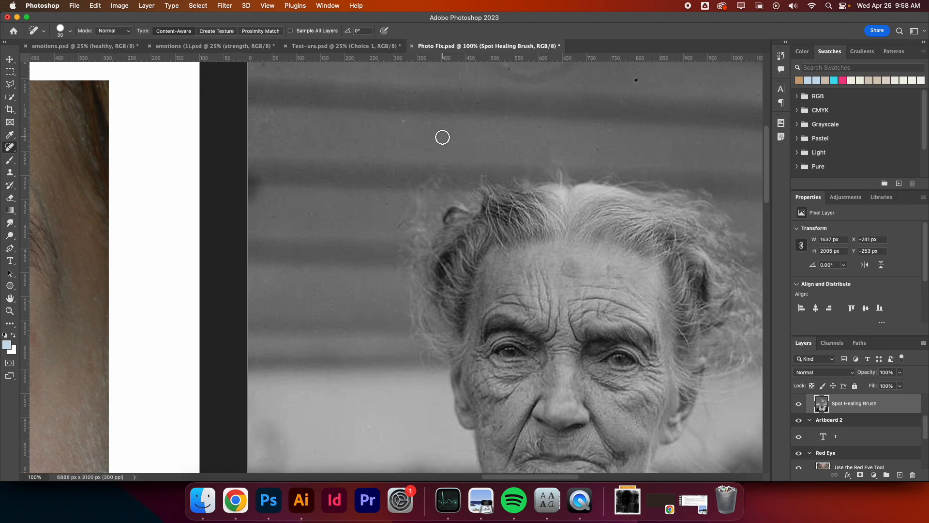
Heal the remaining specks and the light scratch on the siding along the upper part of the portrait.
scroll(442, 138, "up", 6)
left_click(512, 153)
left_click(294, 120)
left_click(637, 164)
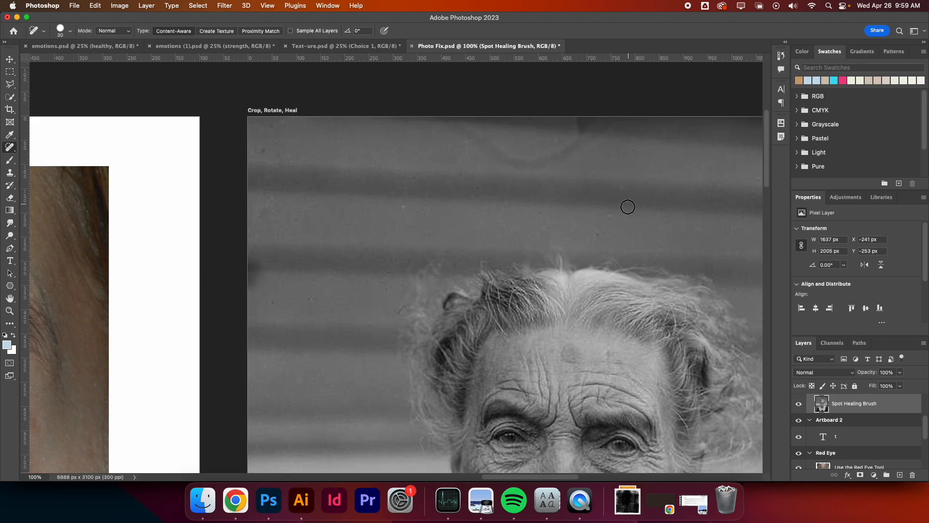
left_click(595, 231)
left_click(534, 210)
left_click_drag(398, 204, 417, 207)
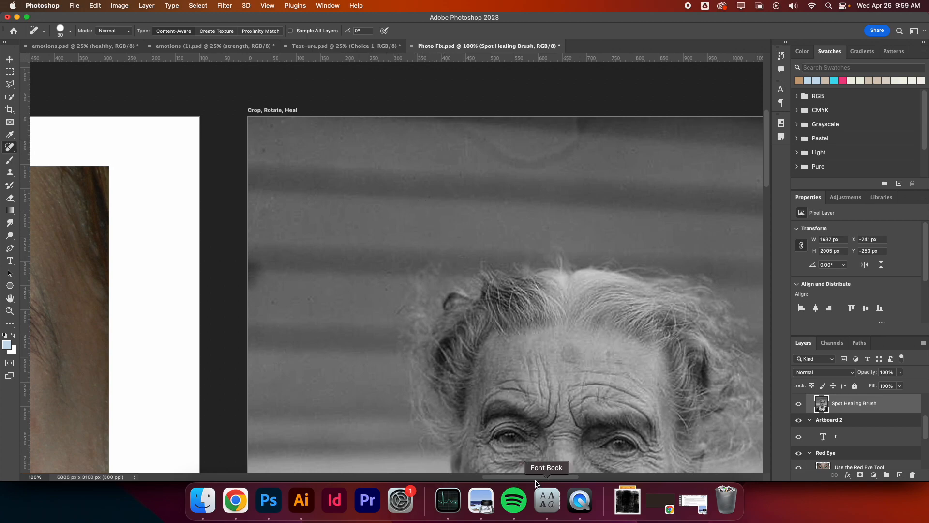
Heal the specks in the background to the right of the woman's head.
scroll(590, 469, "right", 10)
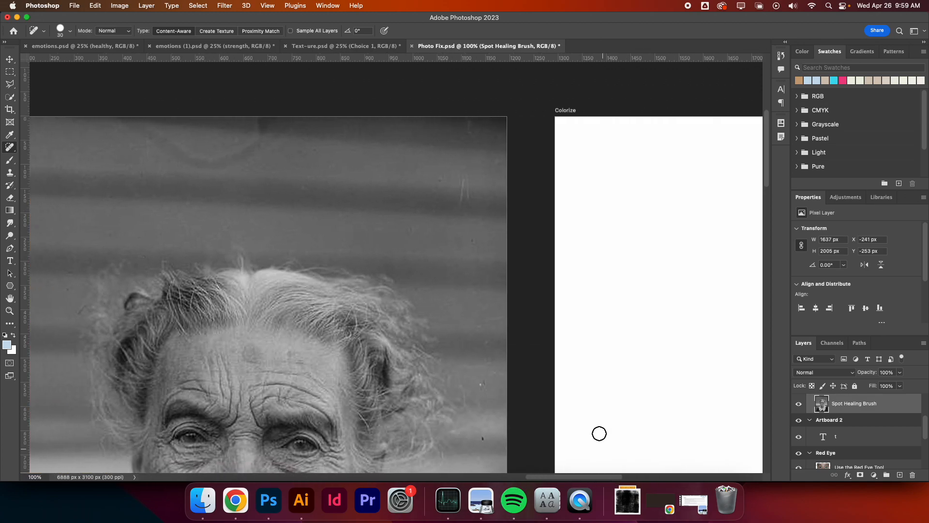
left_click(469, 240)
scroll(478, 384, "down", 5)
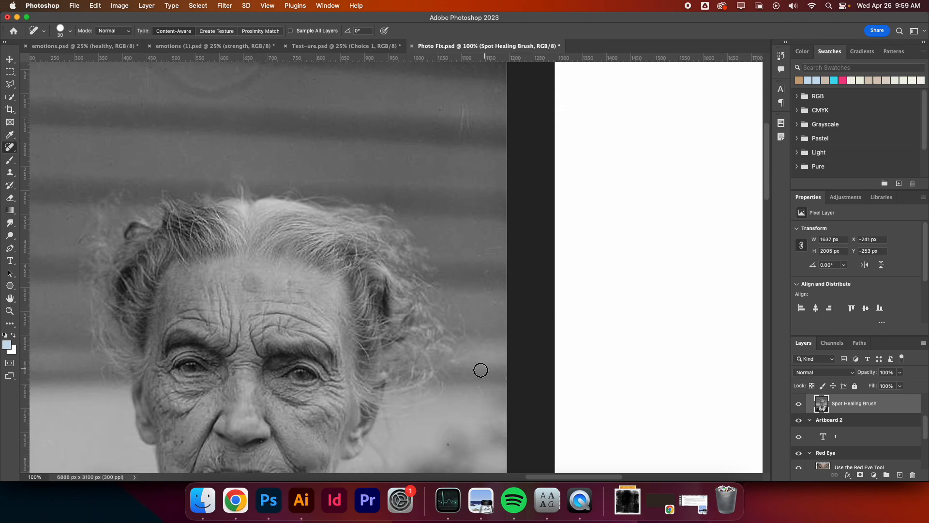
scroll(484, 367, "down", 1)
left_click(448, 425)
scroll(441, 394, "down", 3)
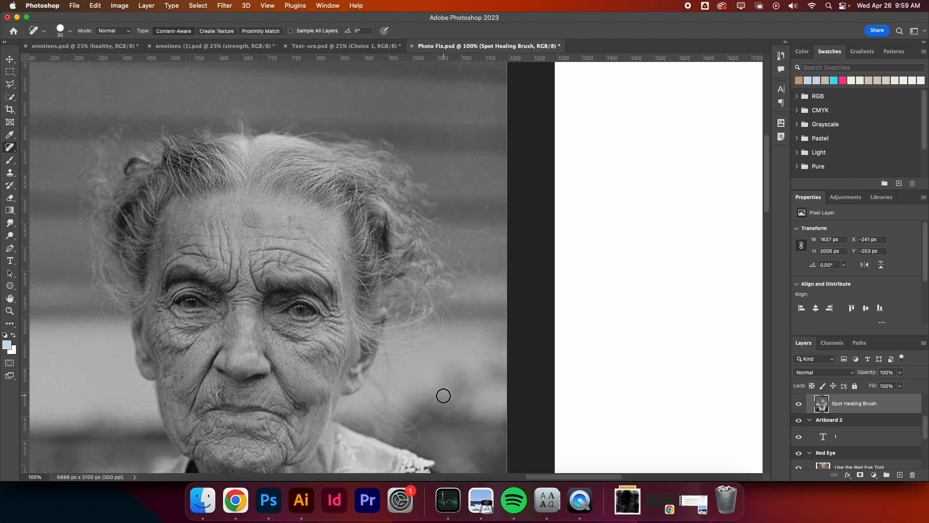
scroll(443, 392, "down", 3)
scroll(440, 387, "up", 3)
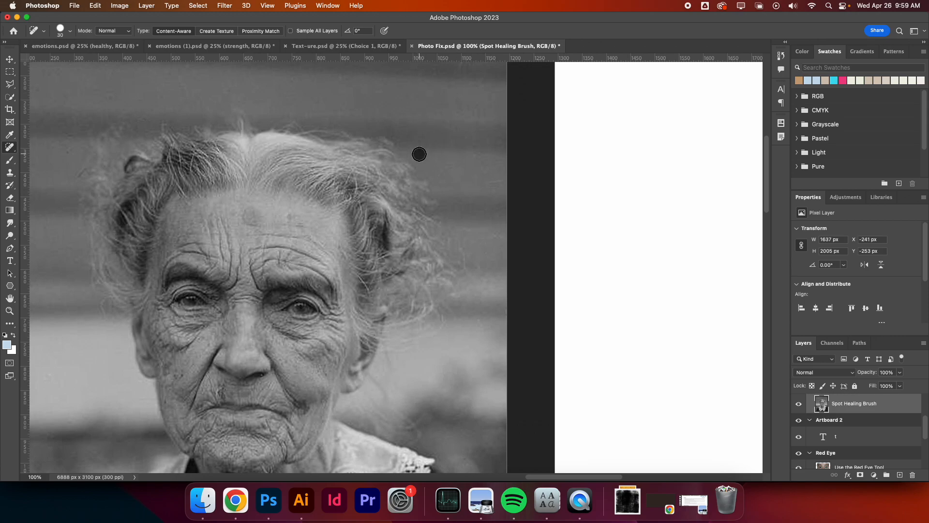
Heal the dark mark and curved stain along the portrait's top edge with a larger Spot Healing Brush.
key("super+minus")
key("super+minus")
key("super+minus")
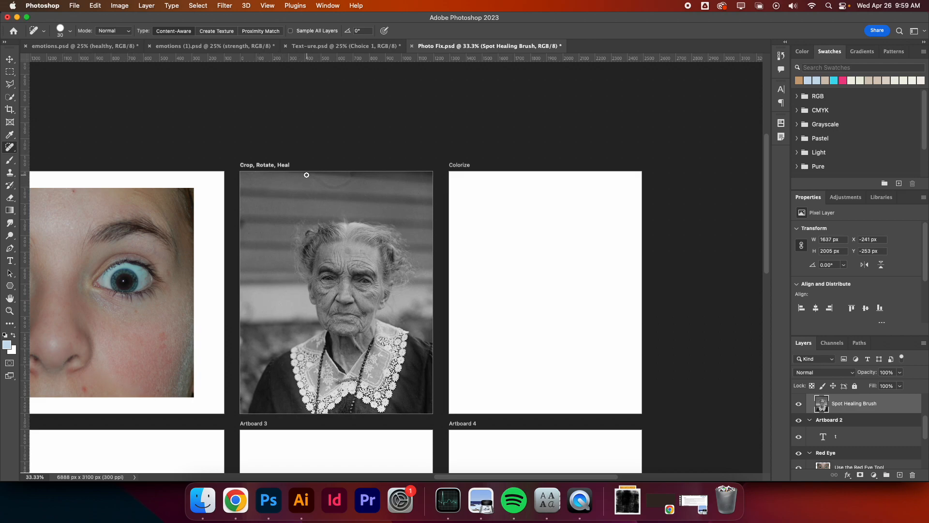
mouse_move(304, 172)
left_mouse_down()
mouse_move(333, 189)
mouse_move(359, 175)
left_mouse_up()
left_click_drag(321, 186, 338, 187)
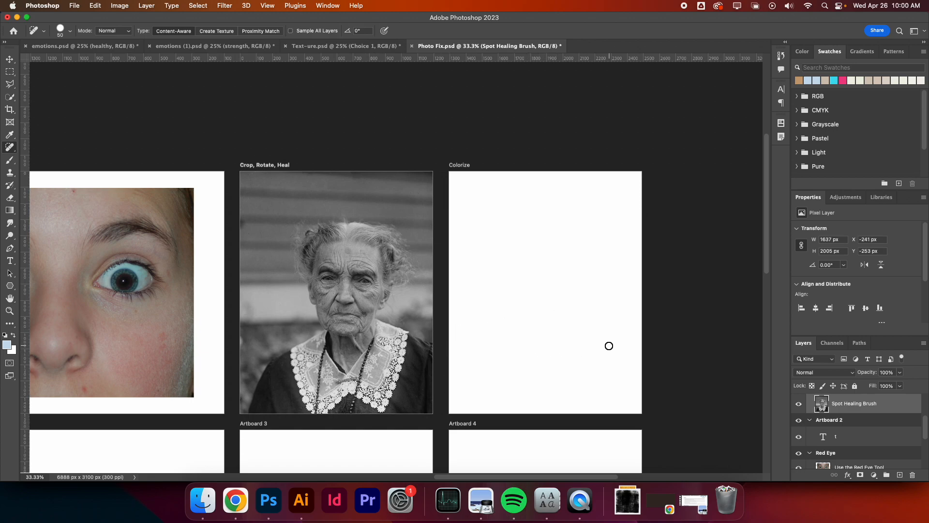
Check the Colorize instructions, switch to Chrome and open archives.delaware.gov/digital-archives/.
scroll(609, 346, "down", 3)
scroll(610, 346, "down", 3)
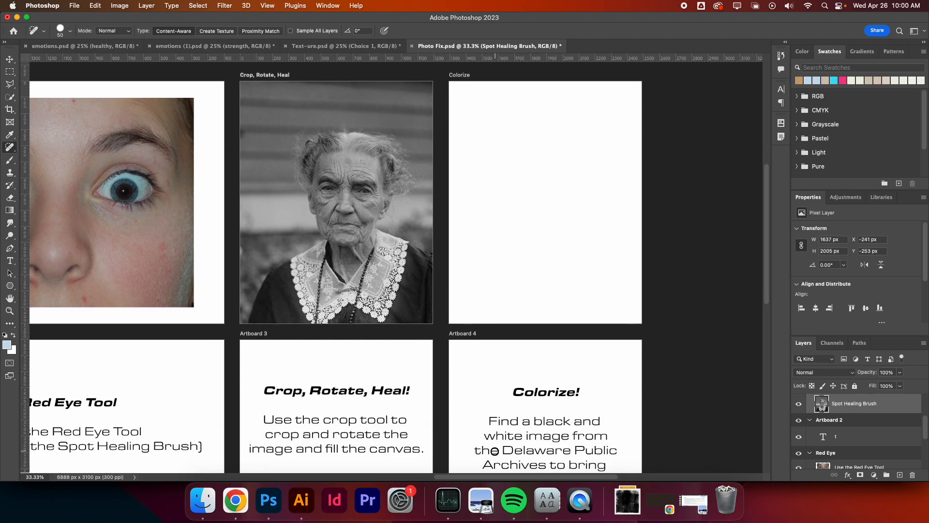
scroll(486, 451, "down", 5)
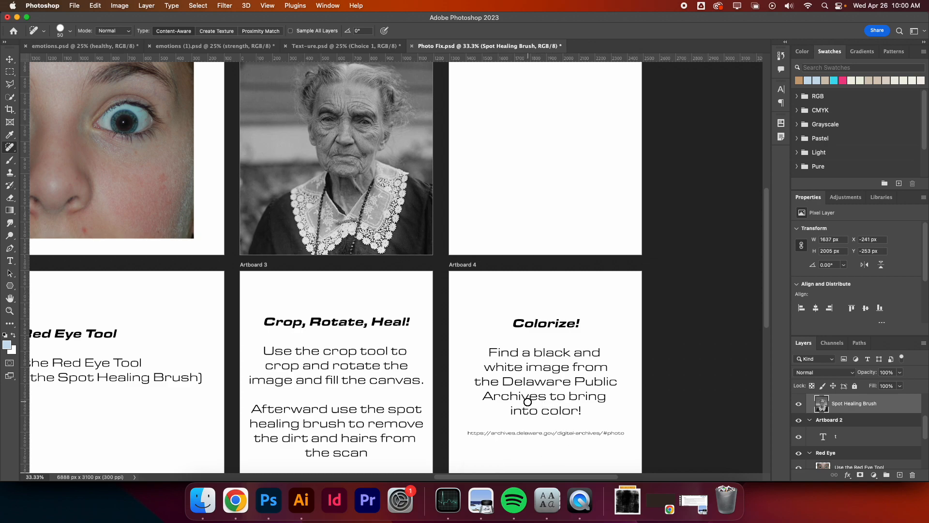
scroll(527, 401, "up", 4)
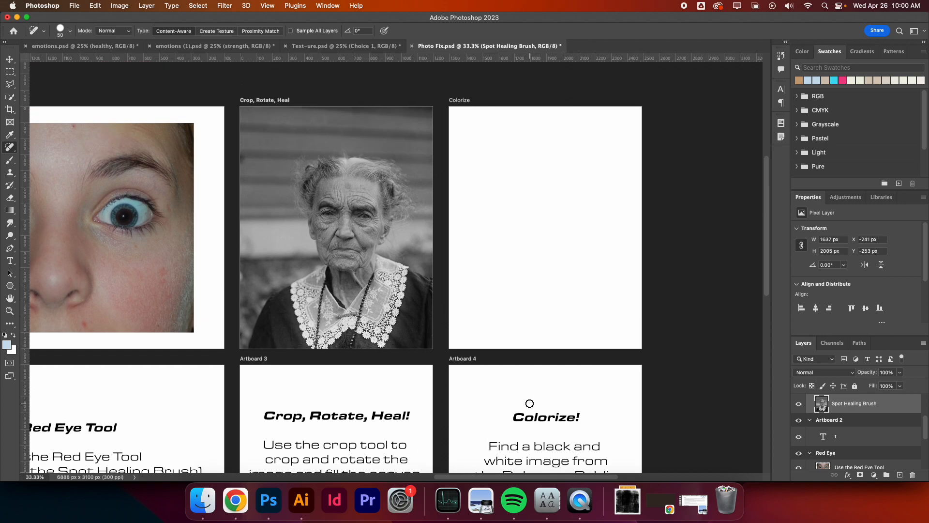
scroll(529, 403, "down", 6)
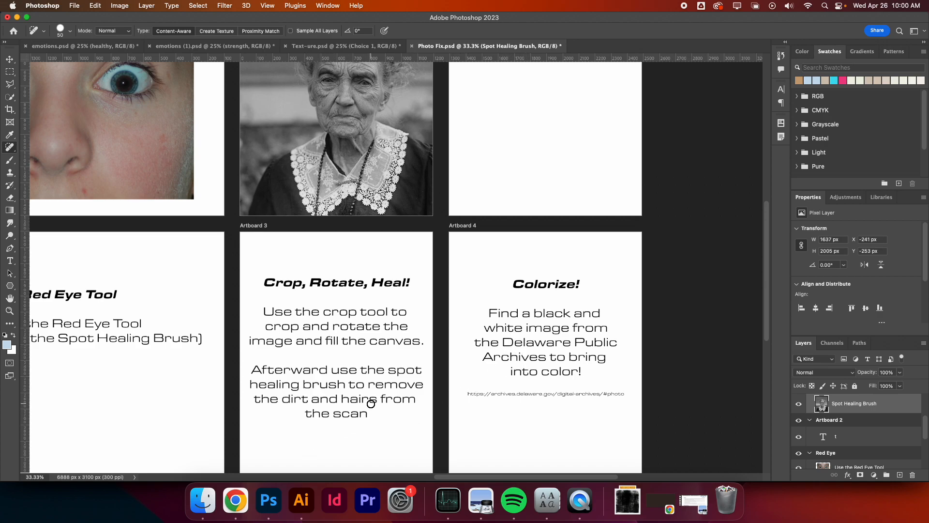
left_click(236, 500)
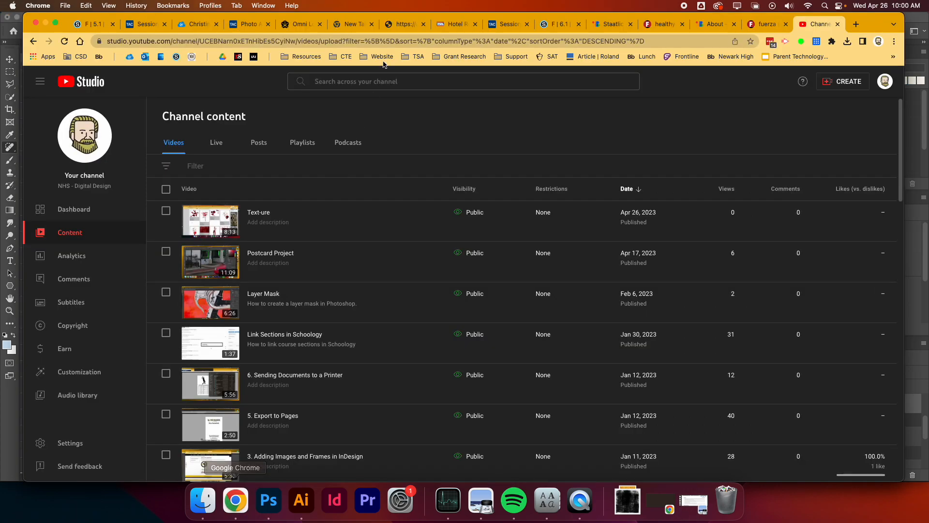
left_click(391, 41)
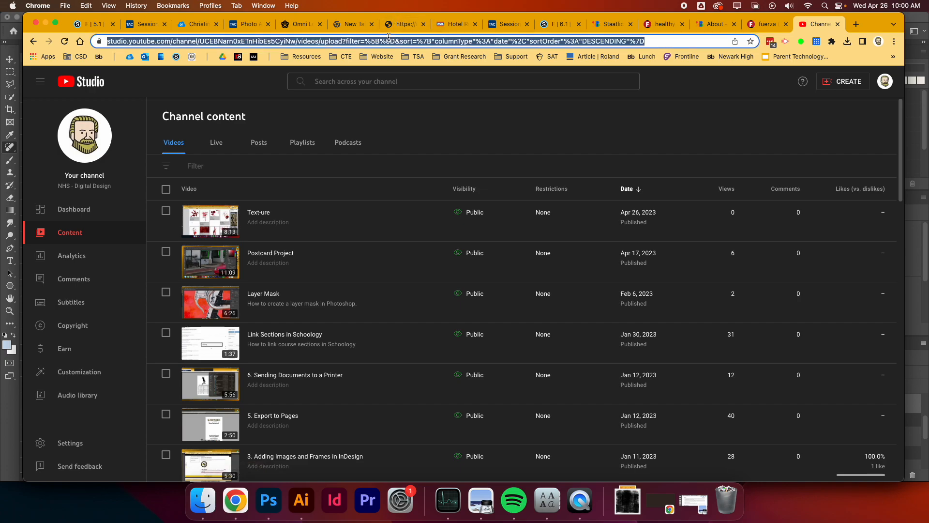
type("delaware.gov/digital-archives/")
key("Return")
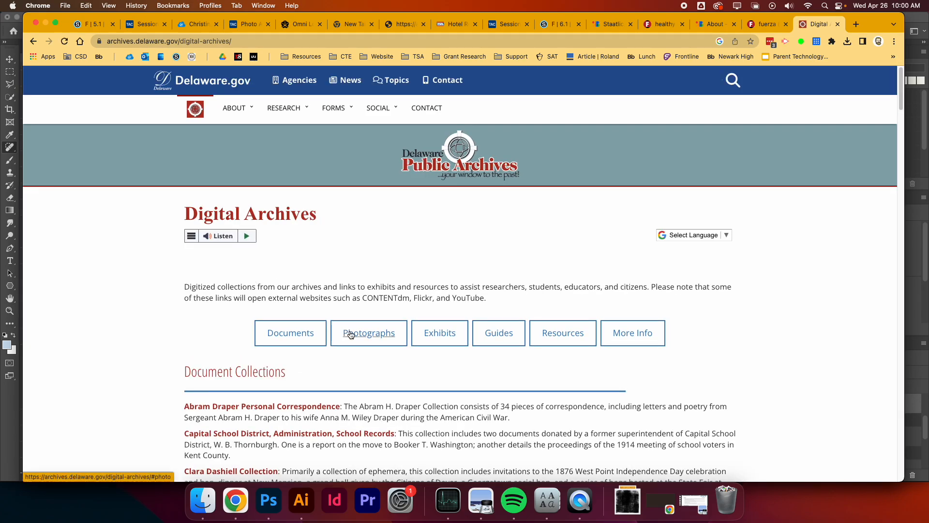
Go to the Photographs section of the Digital Archives and open the Board of Education Photograph Collection.
left_click(363, 333)
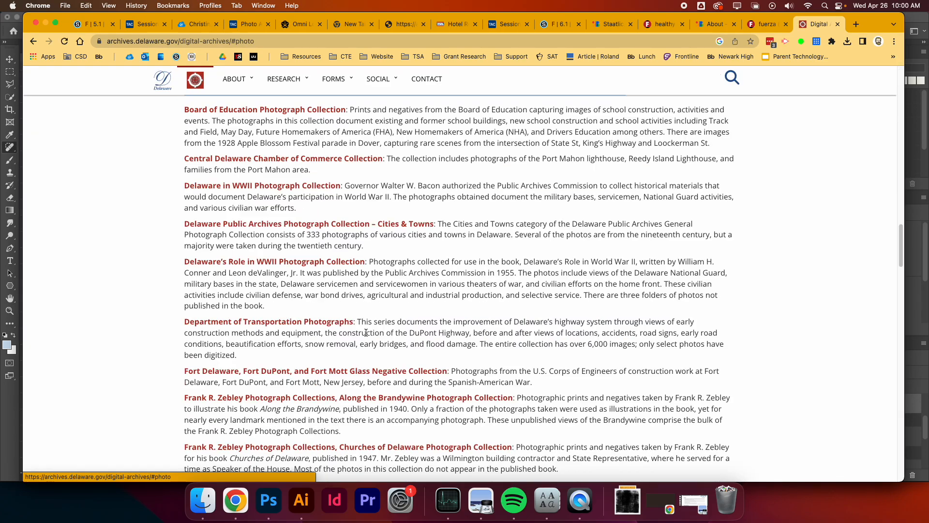
scroll(205, 124, "up", 5)
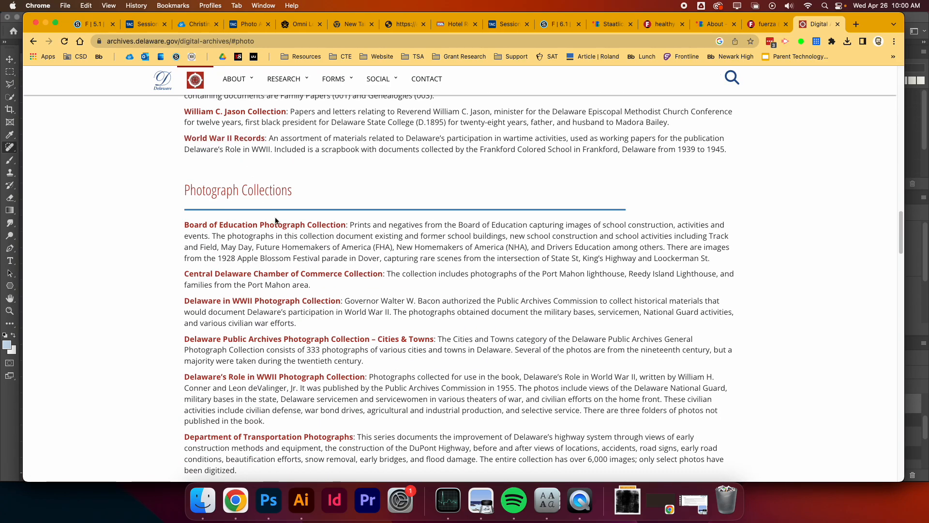
left_click(307, 226)
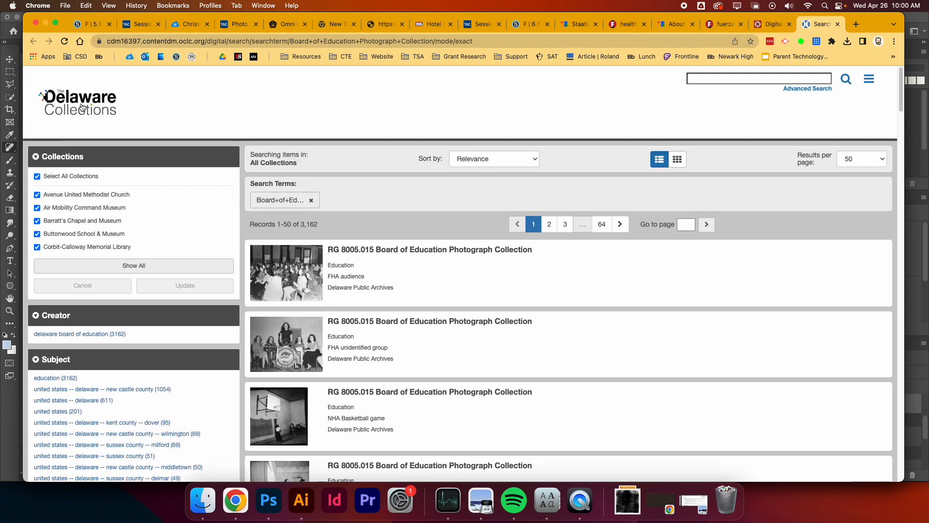
Return to the Delaware Collections home page and open the Delaware Public Archives collection.
left_click(82, 107)
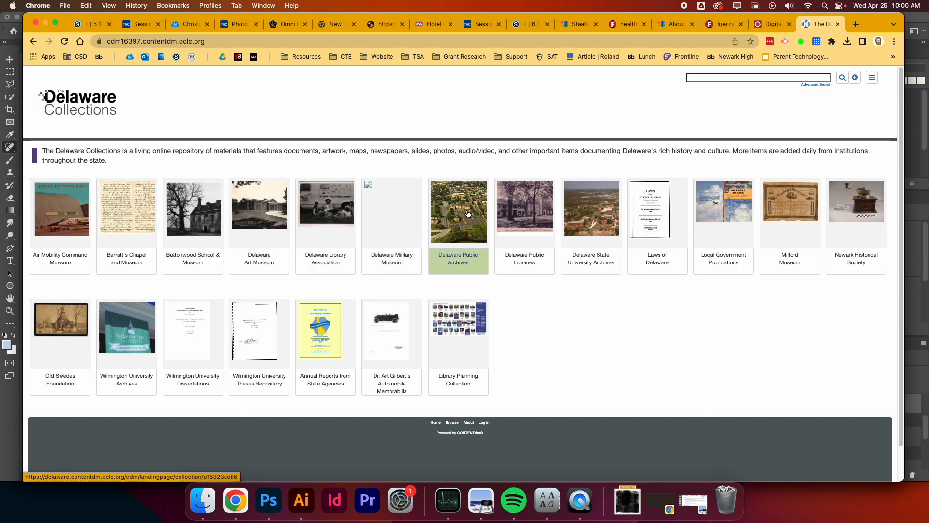
left_click(191, 209)
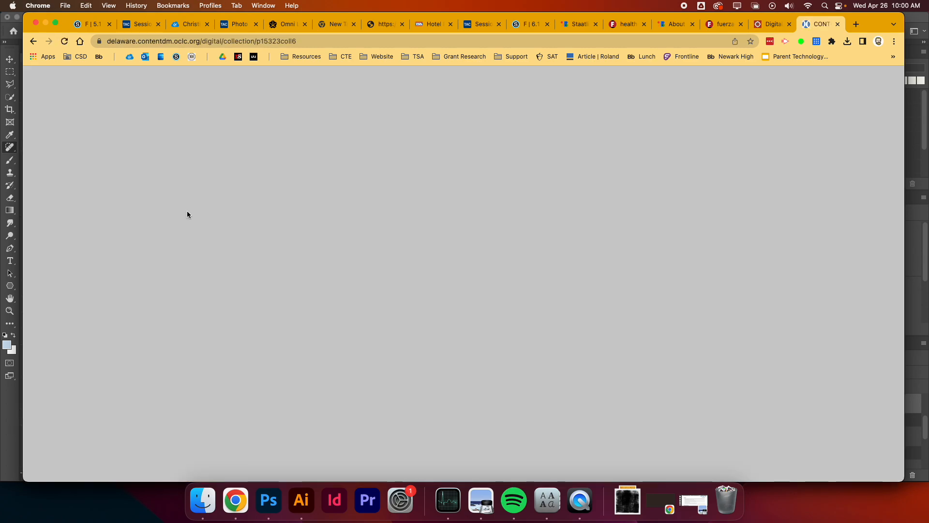
Open the Historical and Cultural Affairs Photograph Collection from the Delaware Public Archives collection list.
scroll(144, 178, "down", 4)
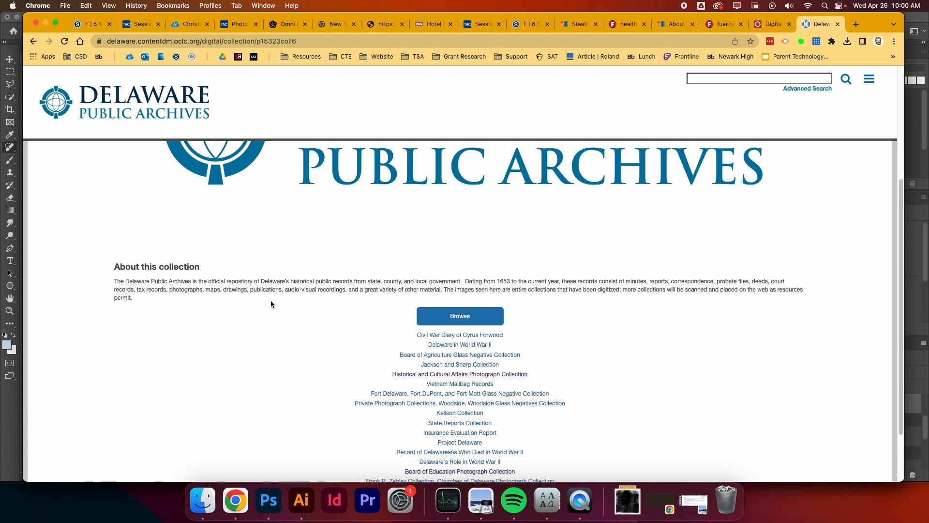
scroll(438, 374, "down", 1)
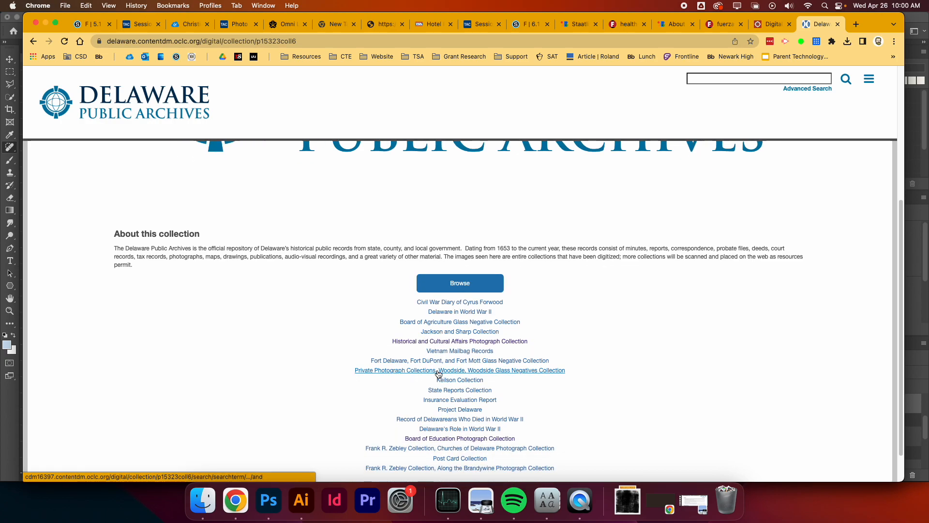
scroll(438, 374, "down", 1)
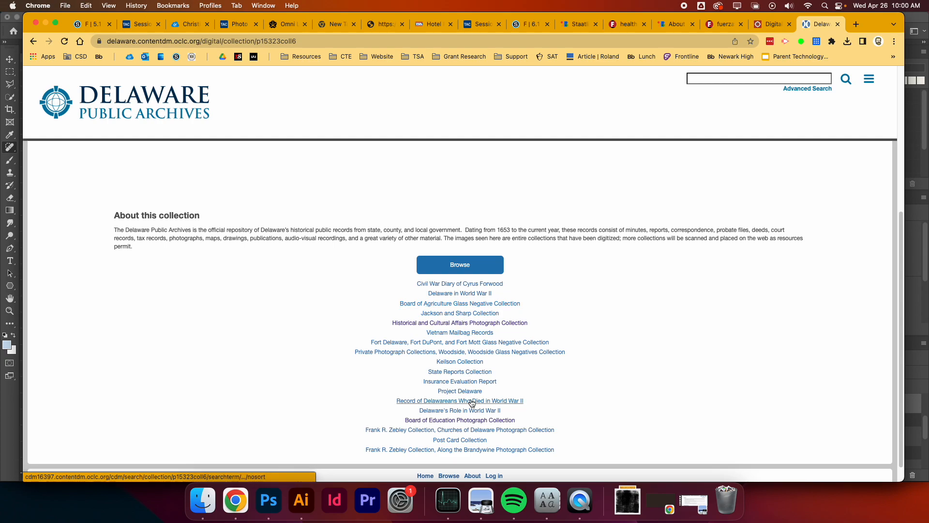
scroll(473, 363, "down", 1)
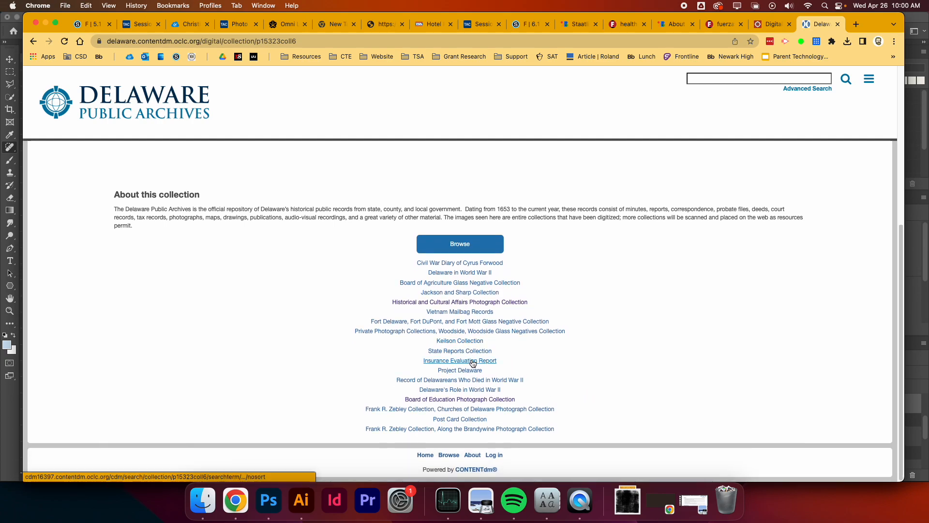
left_click(471, 302)
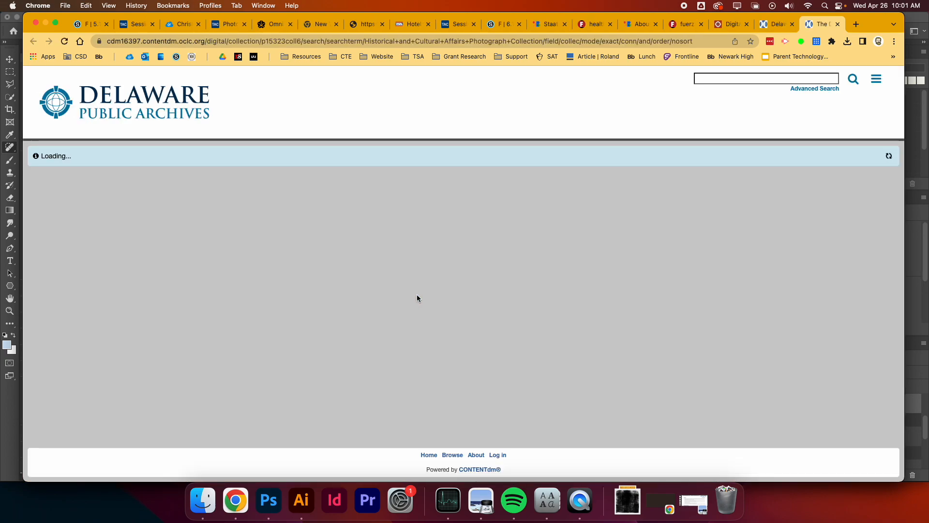
Browse the collection's photos and open the black and white portrait of General Alfred Torbert.
scroll(451, 326, "down", 2)
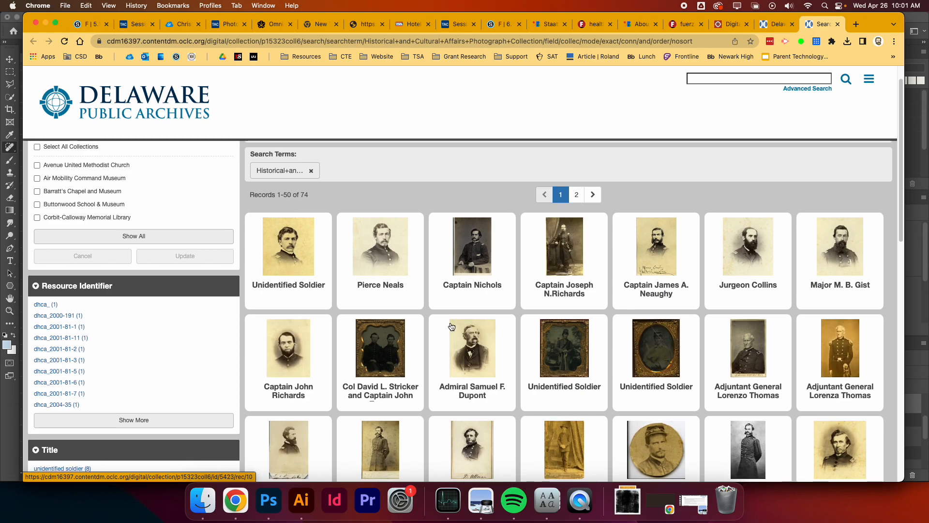
scroll(451, 327, "down", 5)
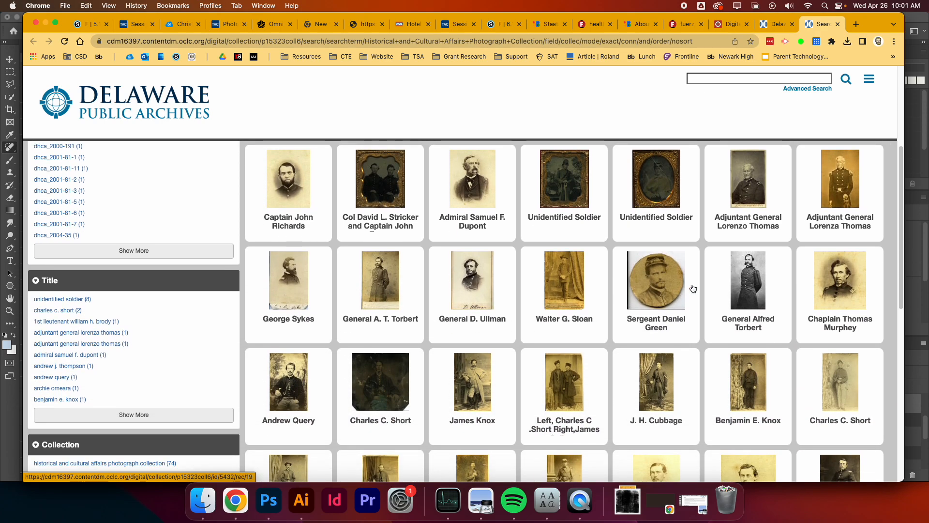
left_click(747, 282)
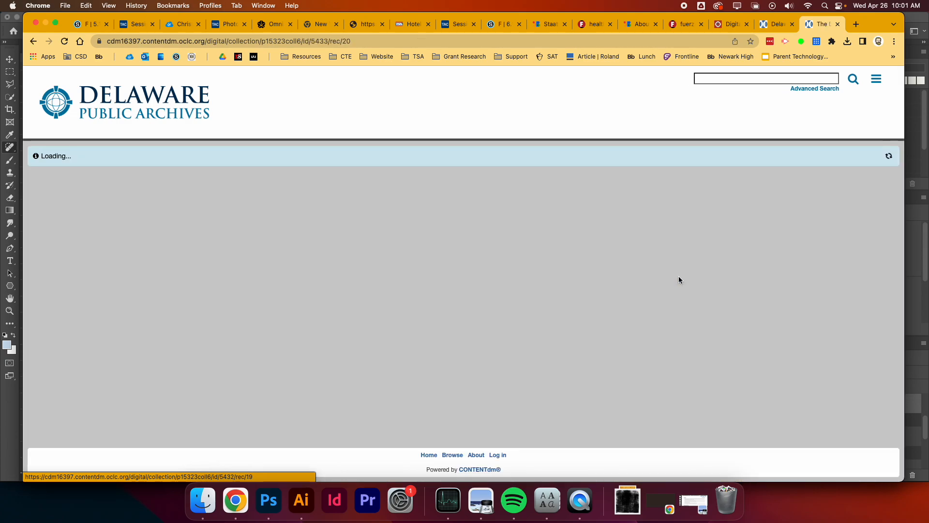
scroll(256, 278, "down", 10)
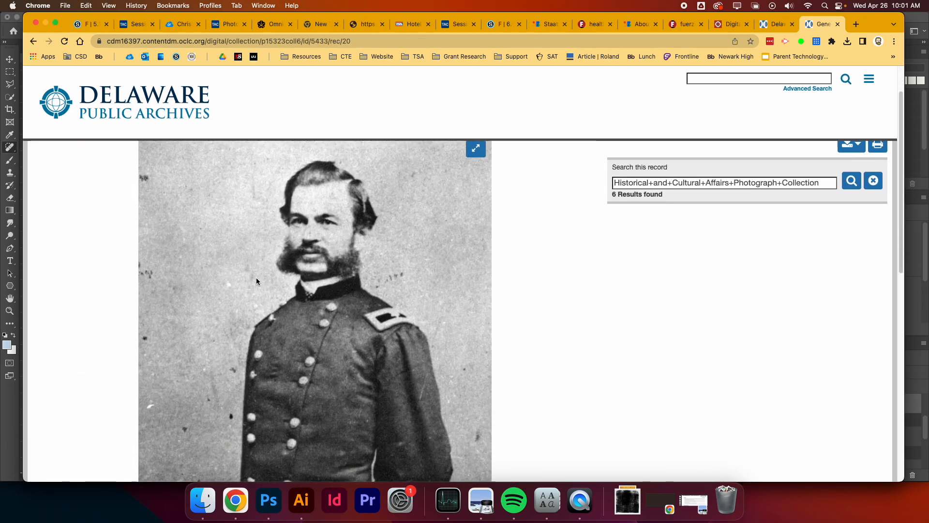
right_click(263, 236)
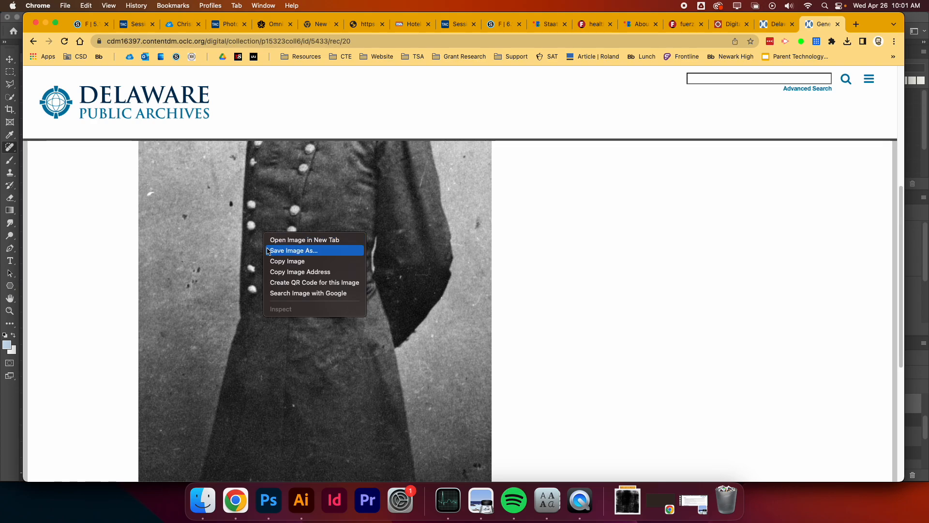
left_click(268, 252)
left_click(492, 273)
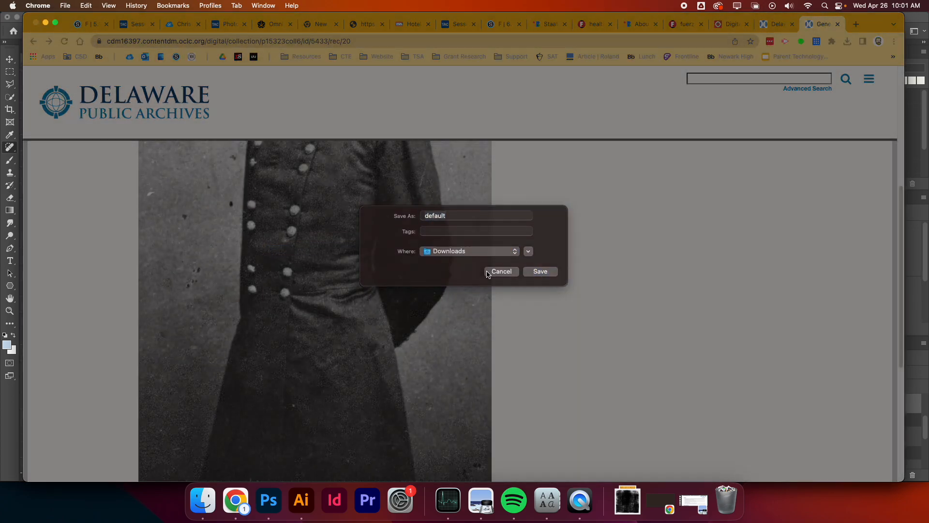
Download the General Alfred Torbert portrait in extra-large size.
scroll(492, 275, "up", 4)
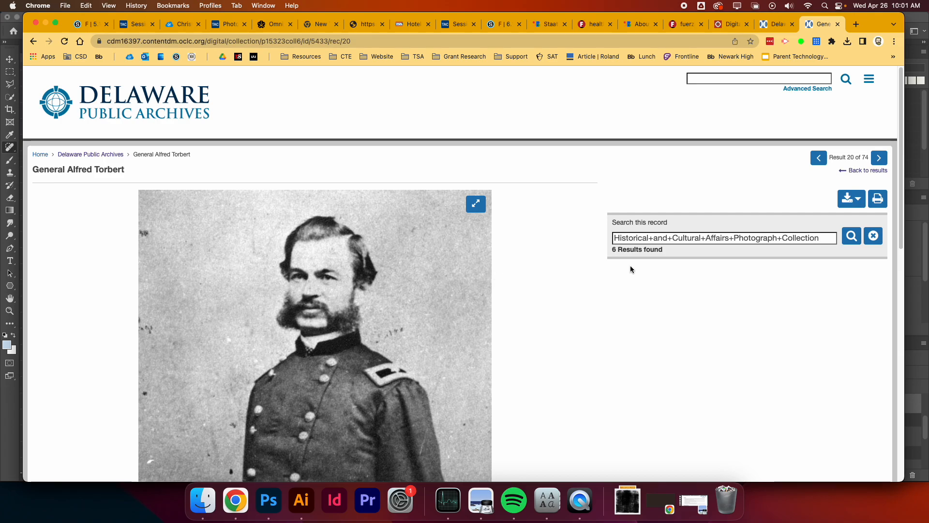
left_click(856, 203)
left_click(838, 250)
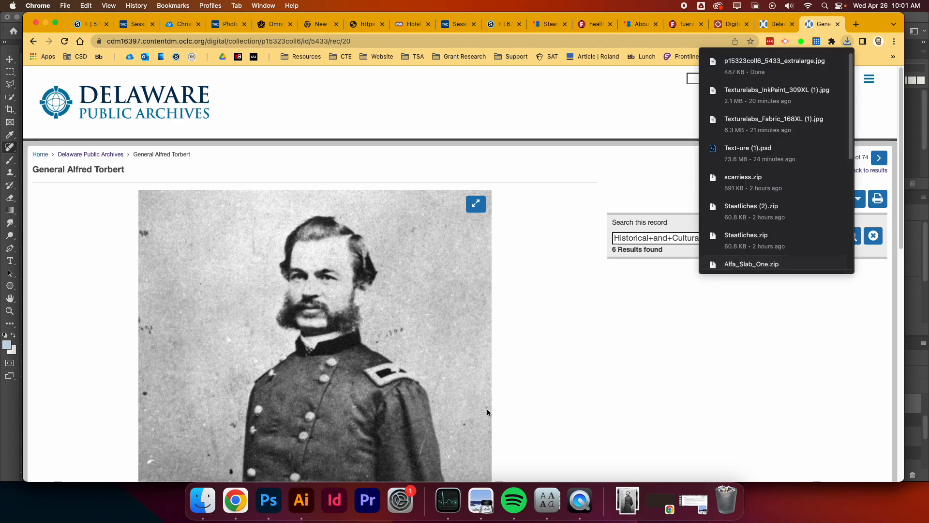
Bring up Photoshop with a Finder window over it and show the newest files in the Downloads folder.
left_click(203, 500)
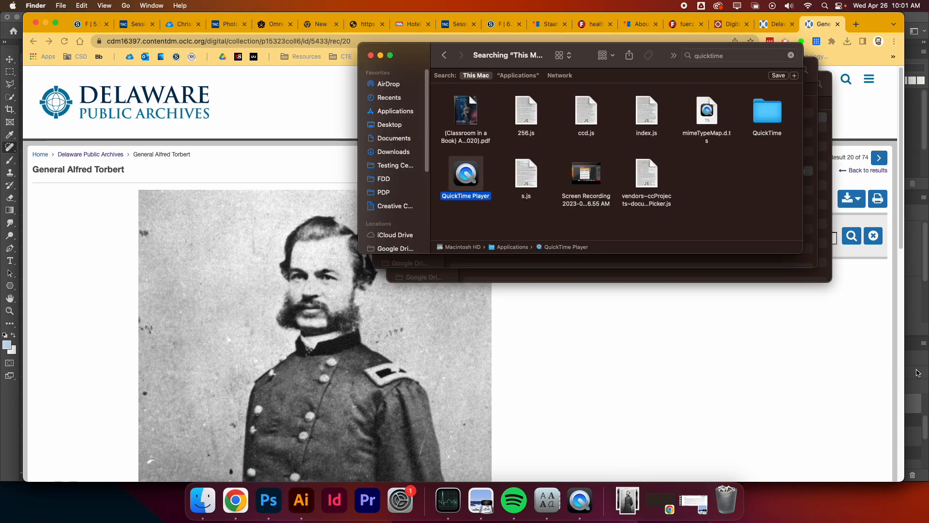
left_click(268, 501)
left_click(202, 501)
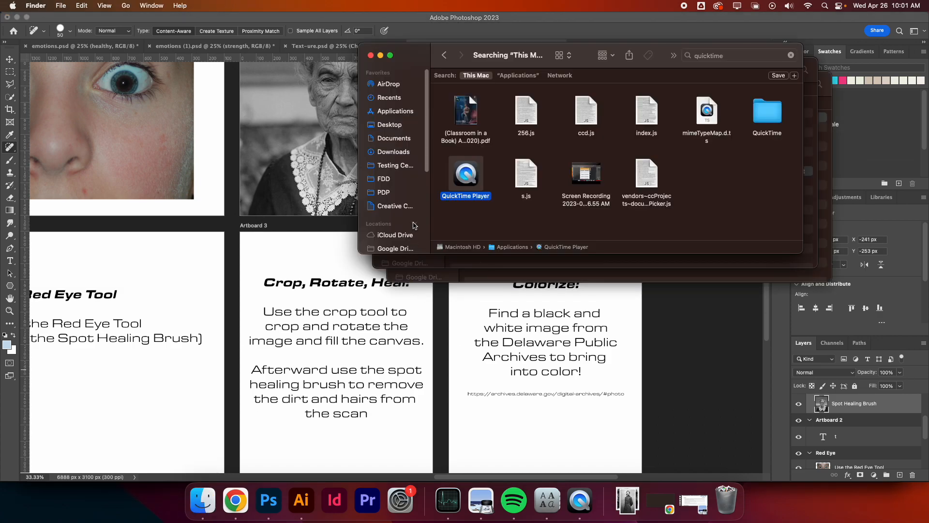
left_click(393, 152)
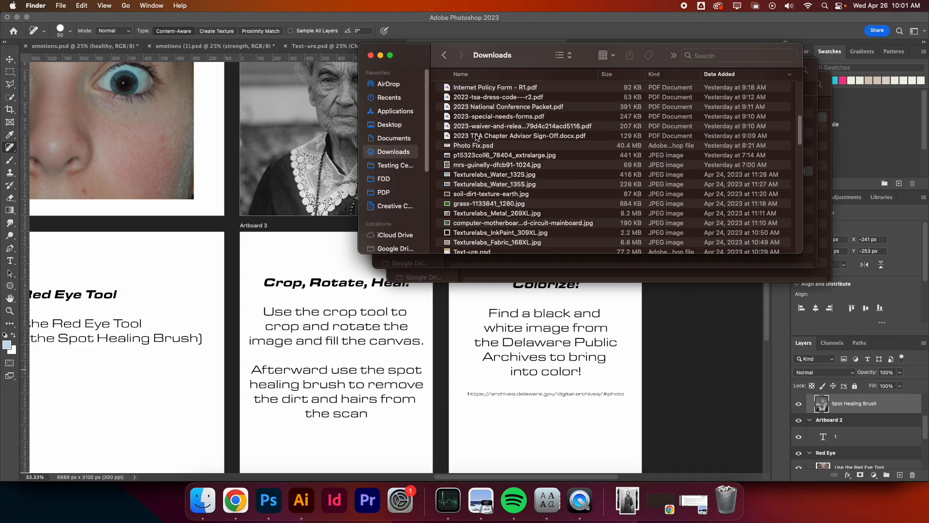
scroll(474, 140, "up", 10)
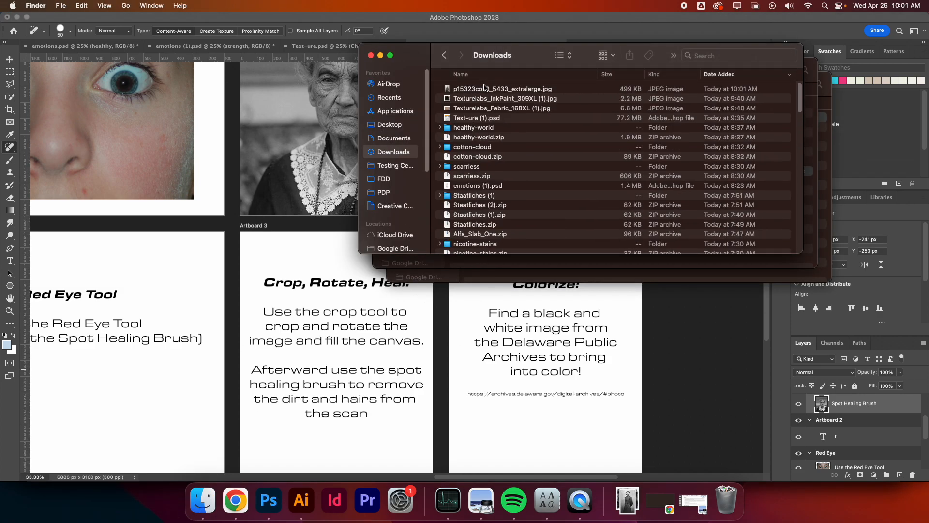
Place p15323coll6_5433_extralarge.jpg from Downloads onto the Colorize artboard of Photo Fix.psd.
left_click_drag(484, 88, 533, 291)
left_click_drag(365, 155, 533, 129)
scroll(483, 226, "up", 5)
key("Return")
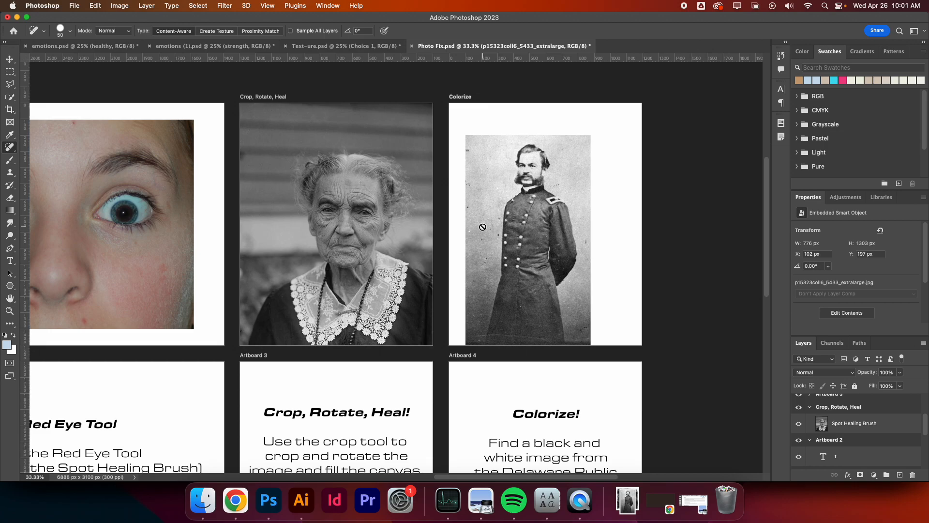
Scale the placed portrait to about 158% and position it so it fills the Colorize artboard.
key("ctrl+t")
left_click_drag(513, 227, 487, 242)
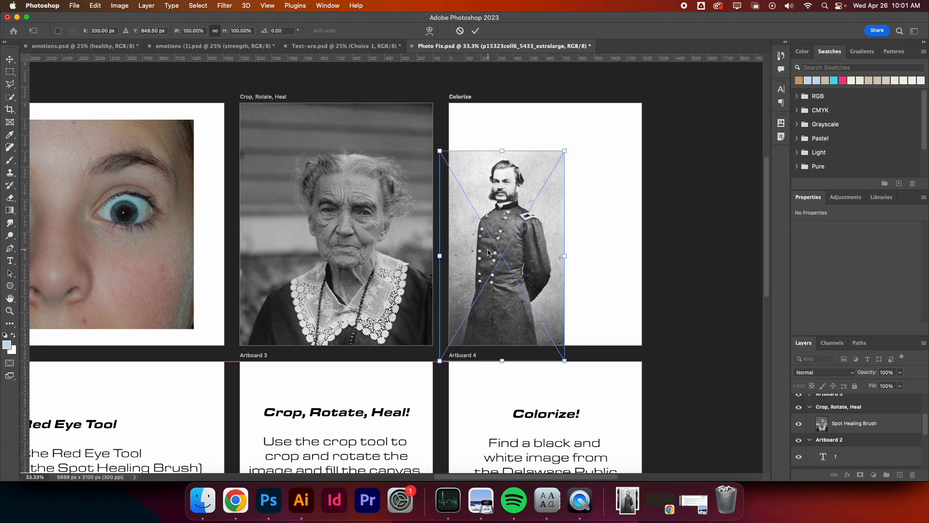
left_click_drag(568, 155, 660, 79)
left_click_drag(581, 264, 564, 283)
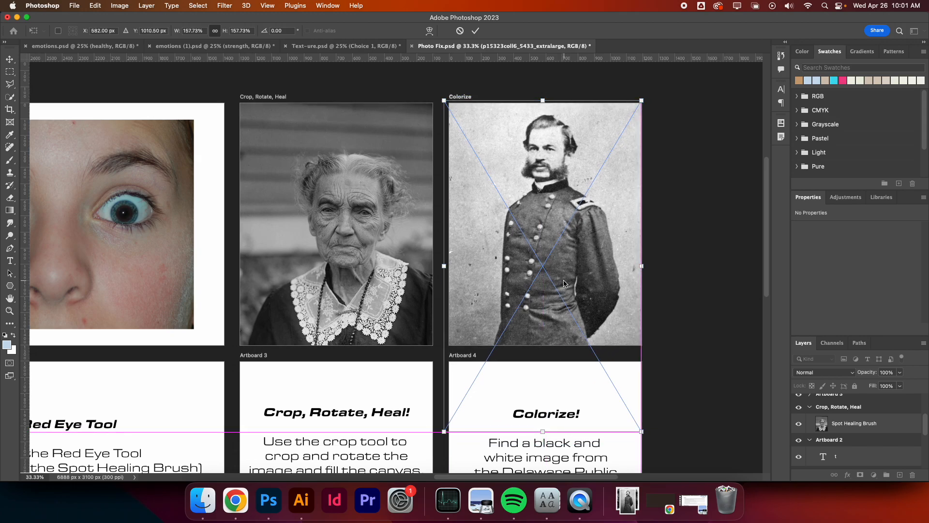
key("Return")
Rasterize the placed portrait and heal the specks in the background beside the officer with the Spot Healing Brush.
key("j")
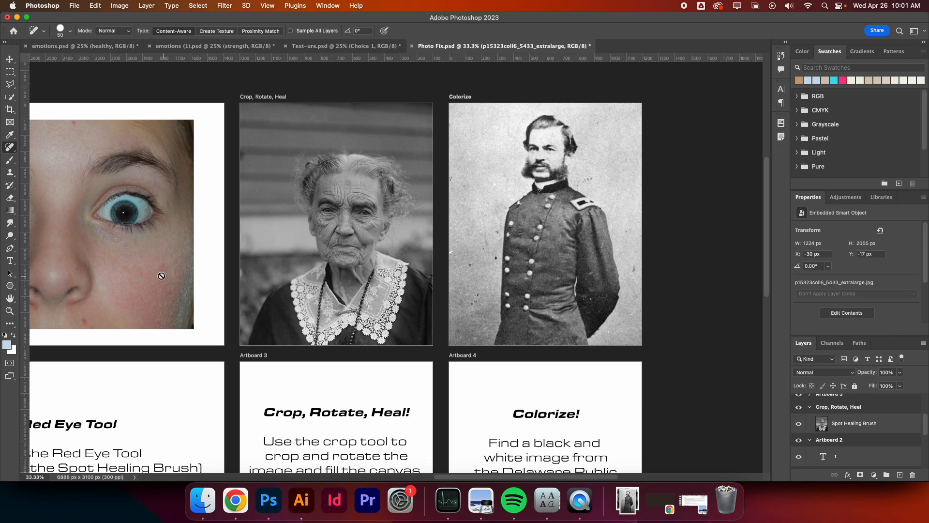
left_click(493, 254)
left_click(474, 194)
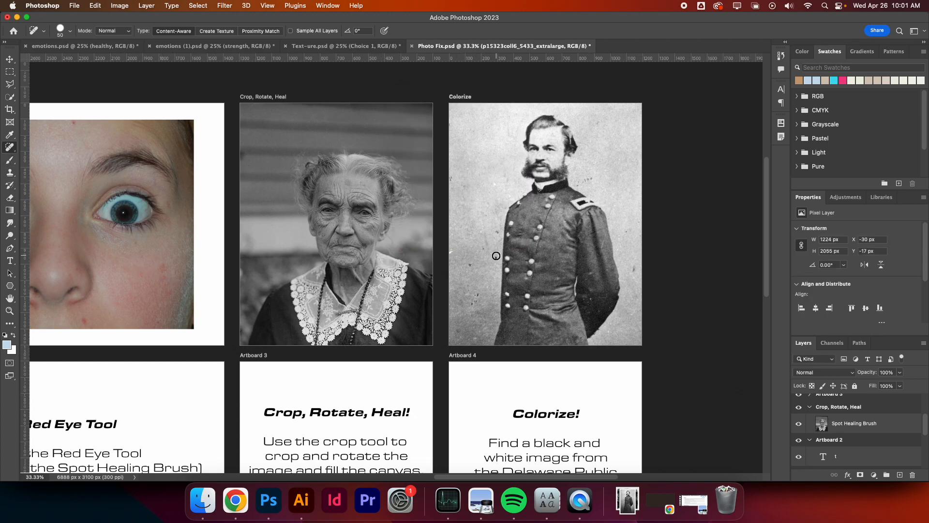
left_click(496, 229)
left_click(484, 245)
left_click(497, 232)
left_click(448, 248)
Heal the remaining marks near the officer's shoulder, along the photo's side edges and in the background beside his arms.
left_click_drag(578, 185, 595, 176)
left_click_drag(454, 177, 454, 185)
left_click_drag(636, 269, 635, 272)
left_click_drag(637, 223, 604, 256)
mouse_move(486, 218)
left_mouse_down()
mouse_move(487, 243)
mouse_move(496, 225)
mouse_move(498, 238)
left_mouse_up()
scroll(525, 232, "down", 1)
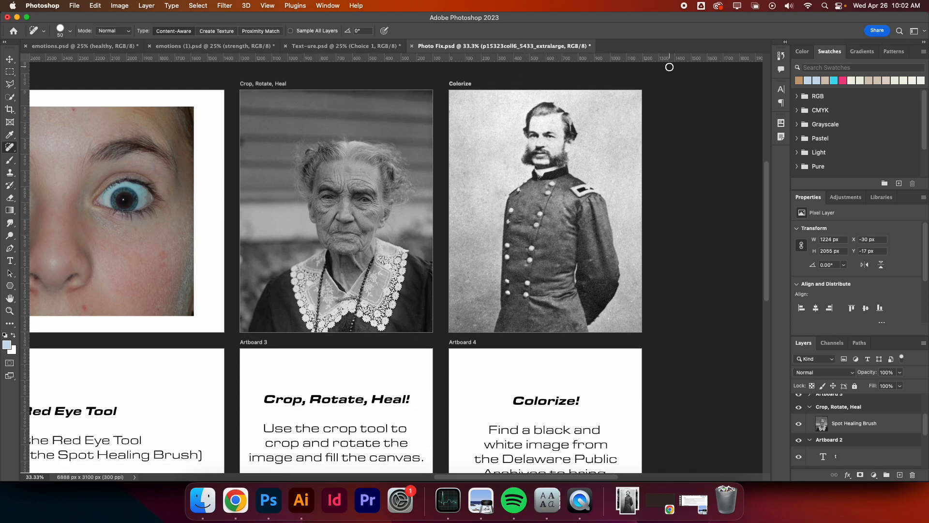
scroll(488, 129, "down", 1)
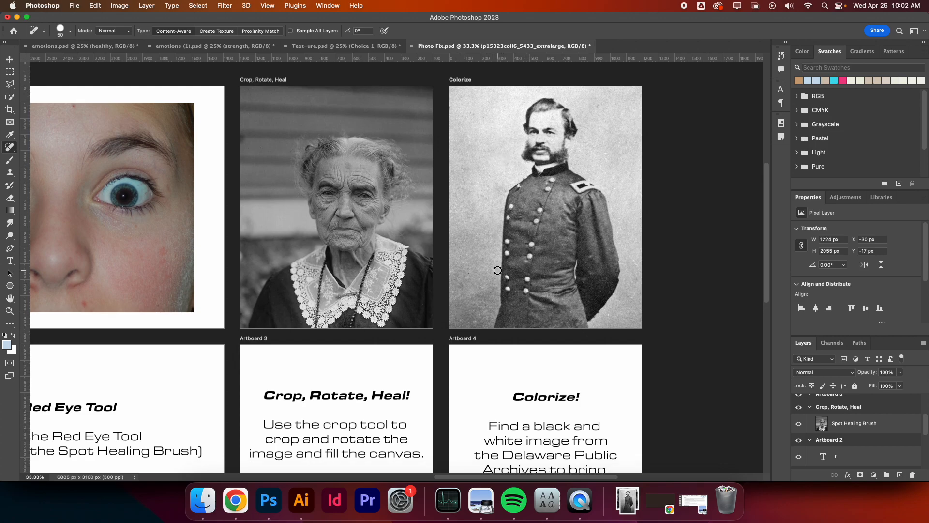
scroll(498, 271, "down", 5)
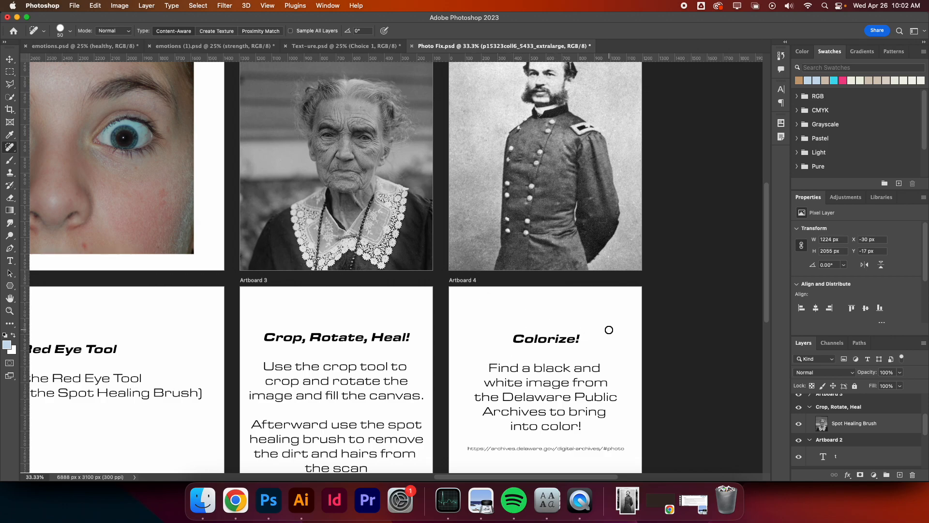
scroll(609, 329, "up", 4)
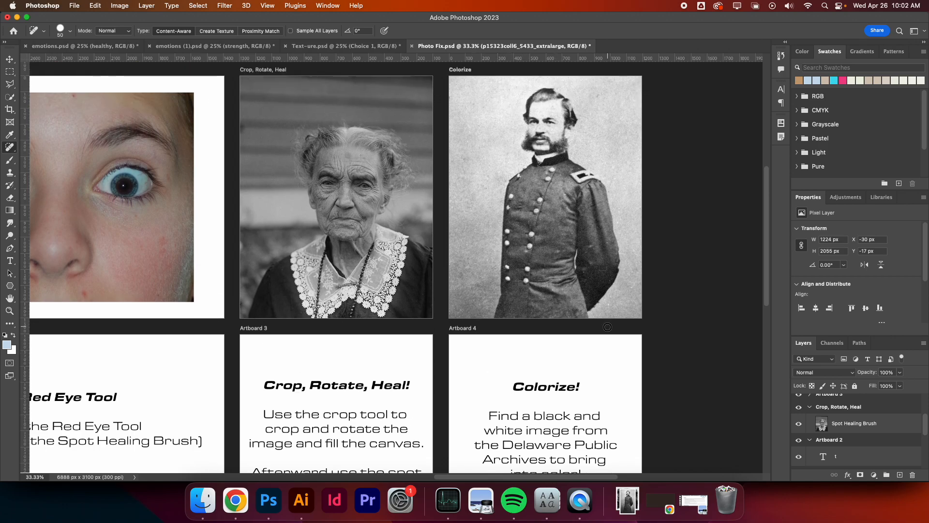
scroll(607, 325, "down", 3)
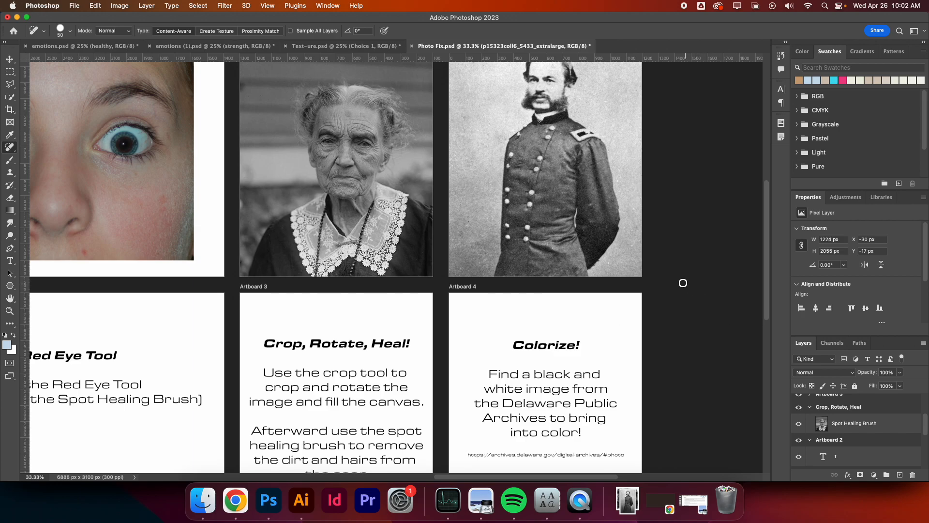
scroll(674, 279, "up", 5)
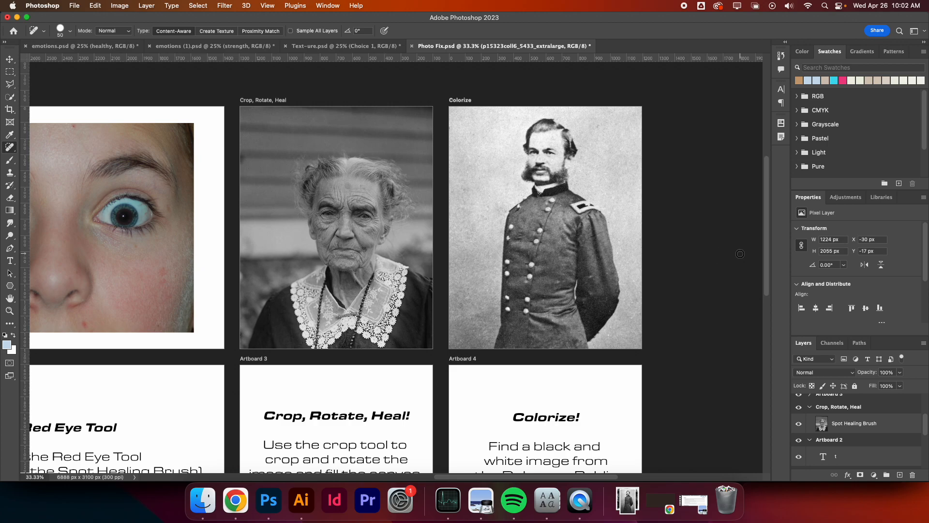
Add a new empty layer above the officer's photo in the Colorize artboard.
scroll(847, 430, "down", 5)
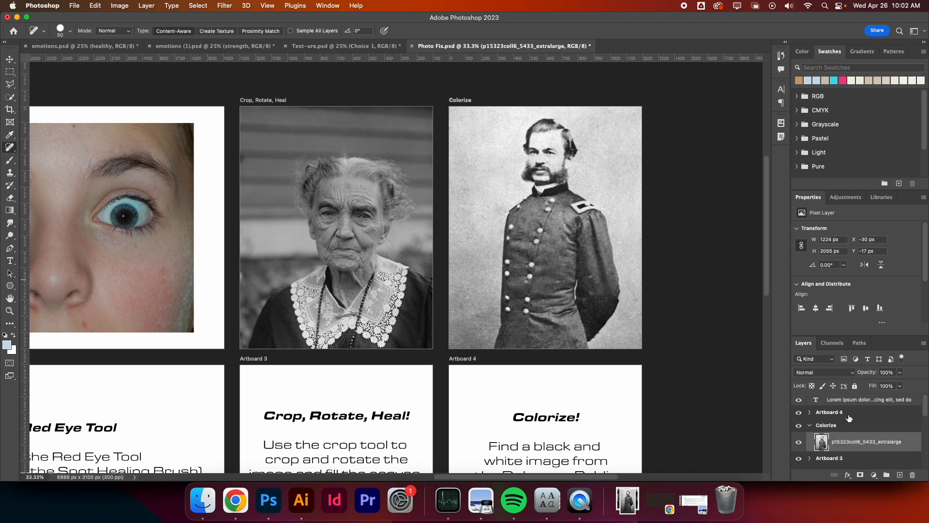
scroll(844, 414, "up", 5)
left_click(836, 426)
left_click(837, 442)
left_click(899, 475)
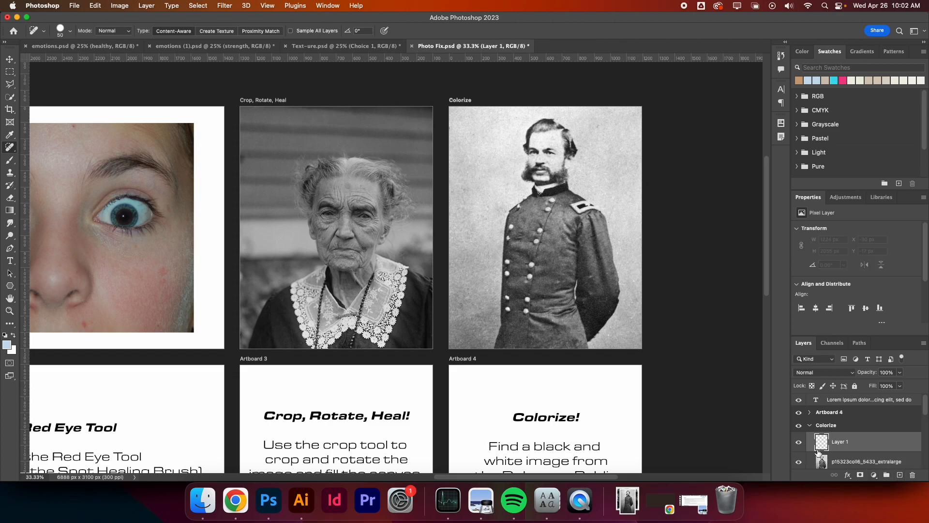
Paint a light blue patch over the front of the officer's coat with a 100 px brush.
left_click(12, 165)
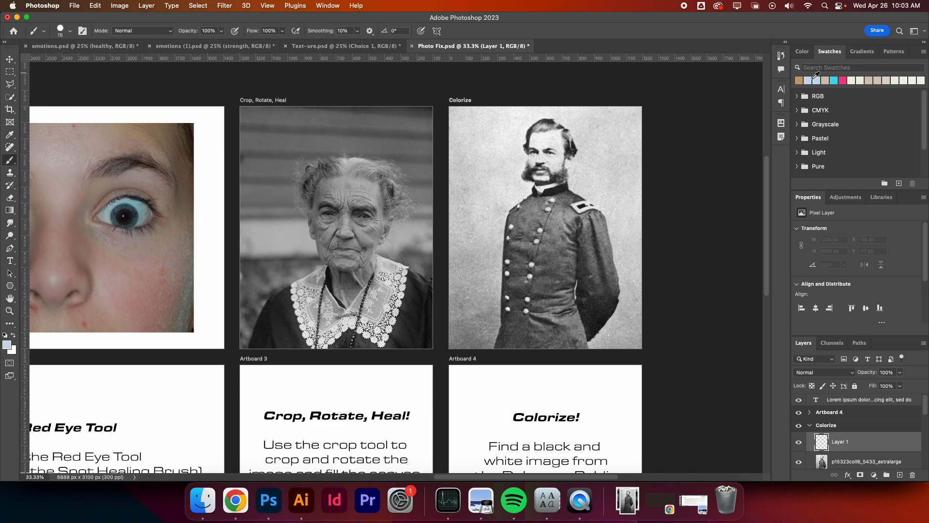
left_click(807, 79)
key("bracketright")
key("bracketright")
key("bracketright")
key("bracketright")
mouse_move(552, 221)
left_mouse_down()
mouse_move(558, 278)
mouse_move(565, 228)
mouse_move(558, 288)
mouse_move(544, 283)
mouse_move(546, 249)
mouse_move(545, 259)
mouse_move(537, 253)
mouse_move(551, 247)
mouse_move(550, 223)
mouse_move(547, 257)
mouse_move(560, 241)
mouse_move(563, 299)
left_mouse_up()
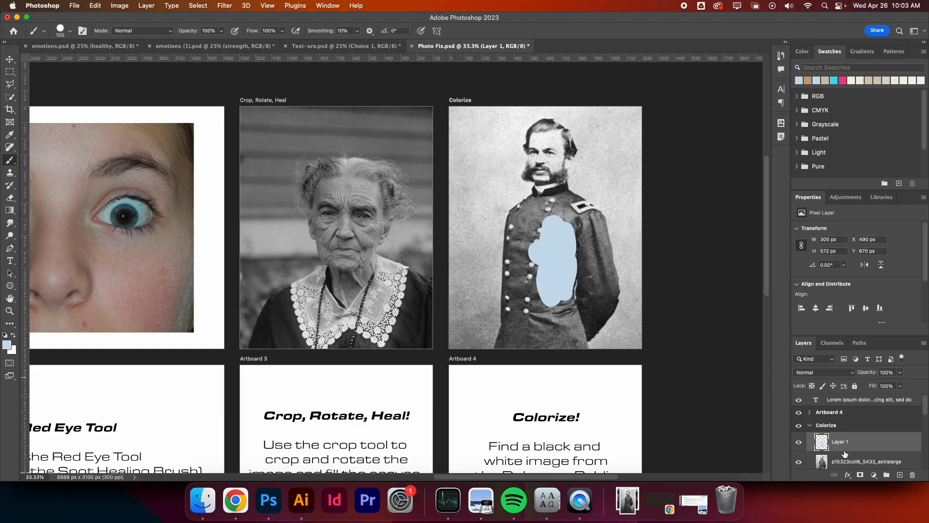
Set the blend mode of the light blue painted layer over the officer's coat to Color.
left_click(811, 373)
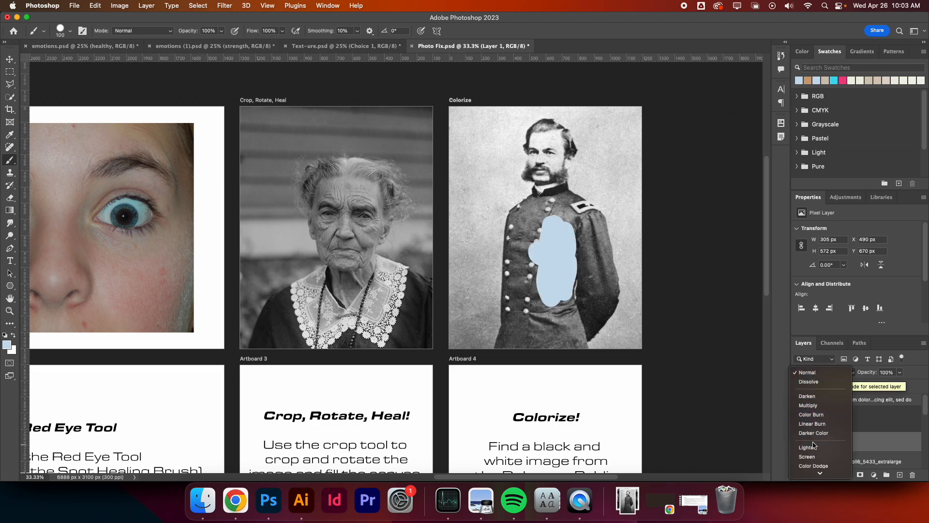
scroll(814, 441, "down", 2)
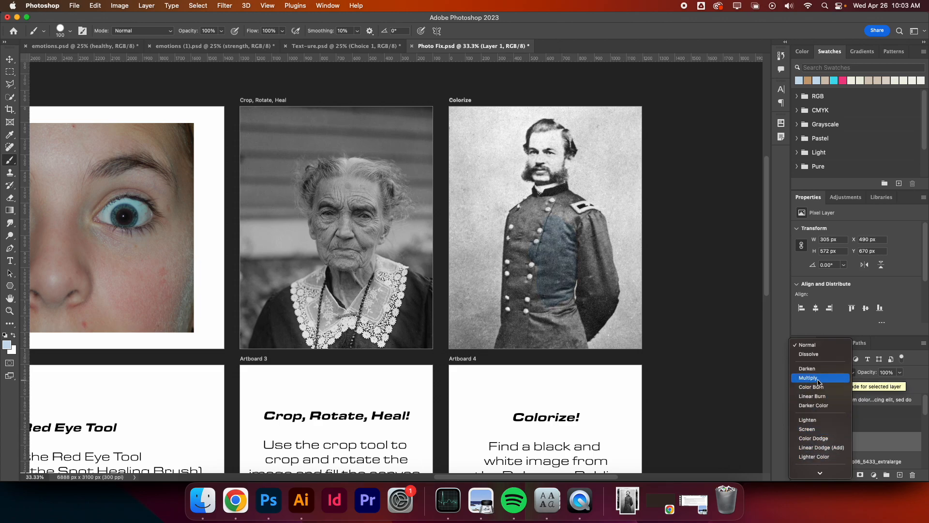
scroll(816, 387, "down", 4)
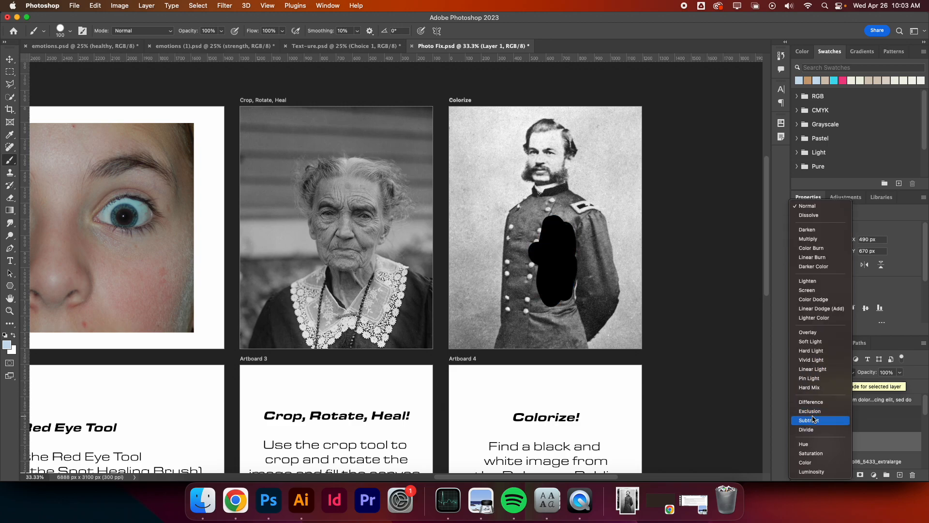
left_click(821, 461)
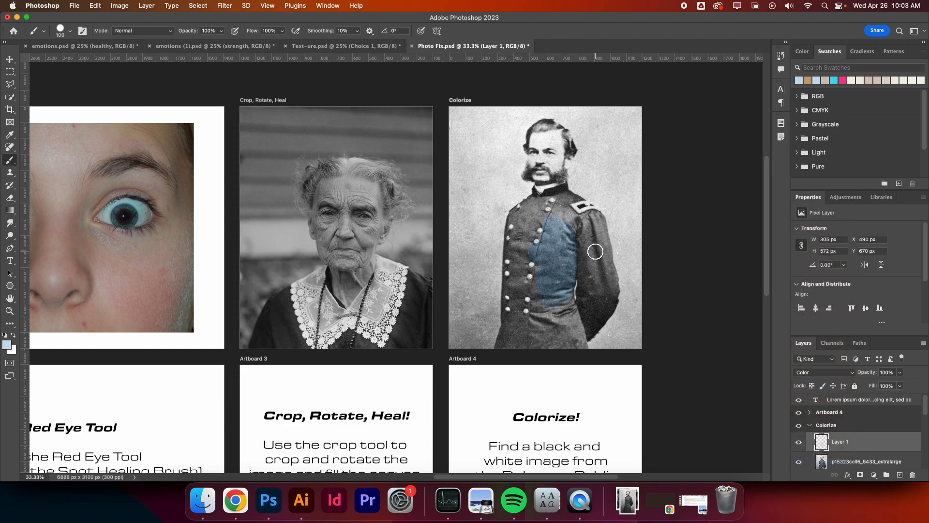
Paint the rest of the officer's coat light blue, adjusting the brush size for the edges, and erase the overspill around it.
mouse_move(563, 224)
left_mouse_down()
mouse_move(584, 225)
mouse_move(593, 244)
left_mouse_up()
mouse_move(580, 239)
left_mouse_down()
mouse_move(585, 311)
mouse_move(553, 316)
mouse_move(571, 302)
mouse_move(538, 337)
mouse_move(539, 297)
left_mouse_up()
key("bracketright")
key("bracketright")
mouse_move(549, 273)
left_mouse_down()
mouse_move(548, 334)
mouse_move(538, 341)
mouse_move(556, 343)
mouse_move(556, 310)
mouse_move(572, 348)
mouse_move(575, 331)
mouse_move(575, 351)
mouse_move(600, 295)
mouse_move(600, 246)
mouse_move(606, 276)
mouse_move(601, 308)
mouse_move(605, 298)
mouse_move(581, 335)
mouse_move(591, 220)
mouse_move(600, 265)
mouse_move(588, 241)
mouse_move(598, 239)
mouse_move(596, 249)
mouse_move(558, 205)
mouse_move(547, 221)
mouse_move(553, 208)
mouse_move(517, 218)
mouse_move(527, 211)
mouse_move(530, 266)
mouse_move(546, 228)
mouse_move(532, 263)
mouse_move(538, 313)
mouse_move(526, 353)
mouse_move(520, 293)
mouse_move(504, 345)
mouse_move(515, 226)
mouse_move(509, 295)
mouse_move(518, 335)
mouse_move(571, 196)
mouse_move(559, 199)
mouse_move(593, 216)
mouse_move(601, 251)
left_mouse_up()
key("bracketleft")
key("bracketleft")
left_click(10, 197)
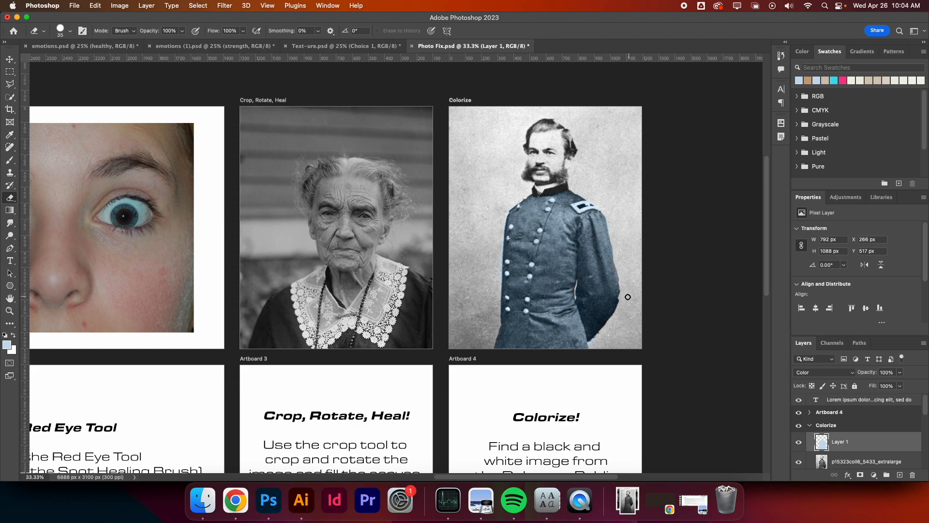
Set the foreground colour to gold #dabc75 and touch up the coat's buttons and shoulder strap, erasing excess blue.
left_click(5, 347)
left_click(627, 374)
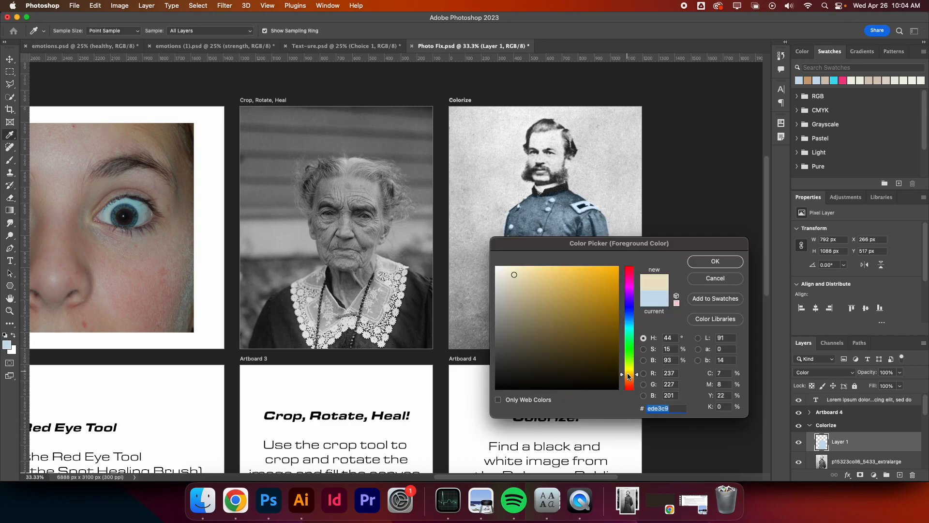
left_click(544, 267)
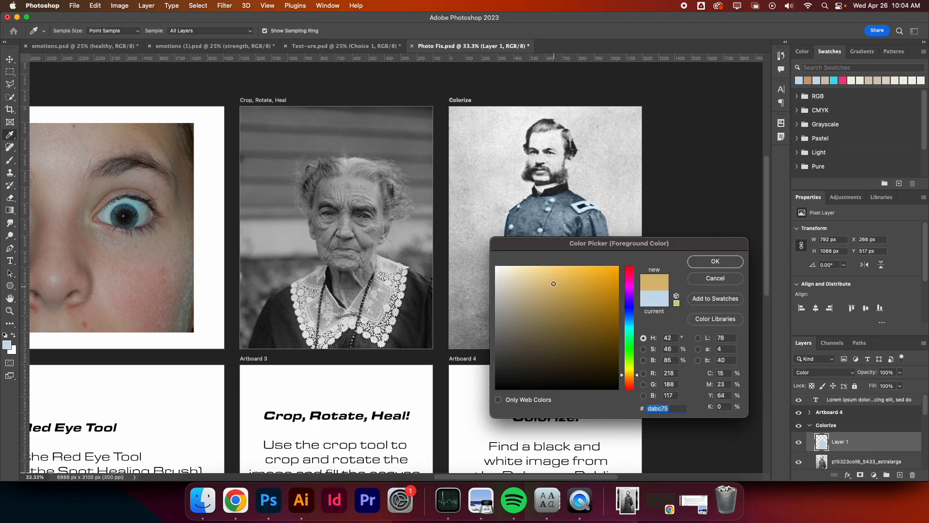
left_click(715, 261)
key("e")
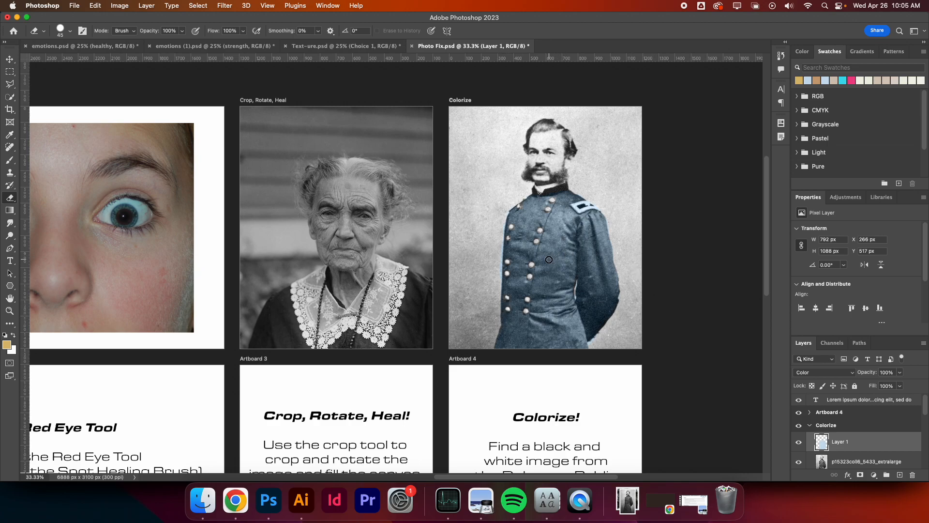
scroll(533, 286, "down", 2)
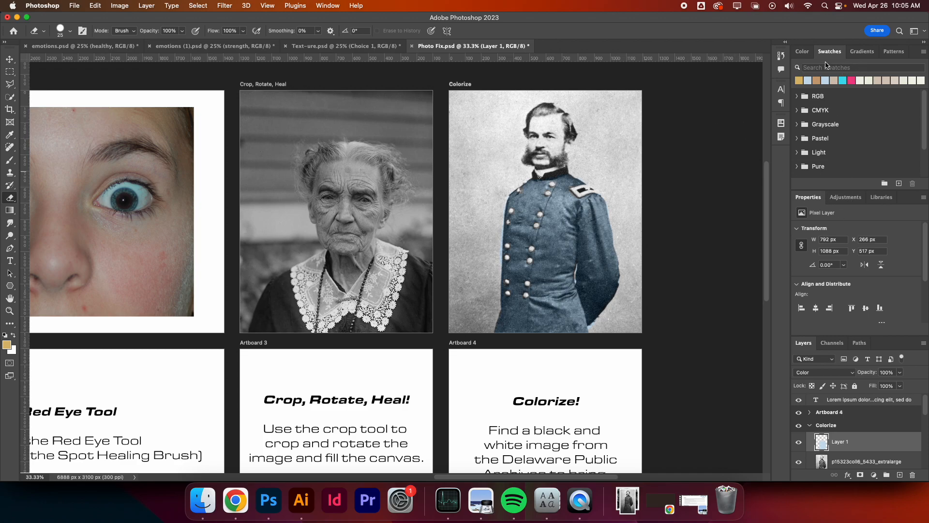
Change the foreground colour to a pale pink.
left_click(802, 51)
left_click_drag(916, 94, 919, 68)
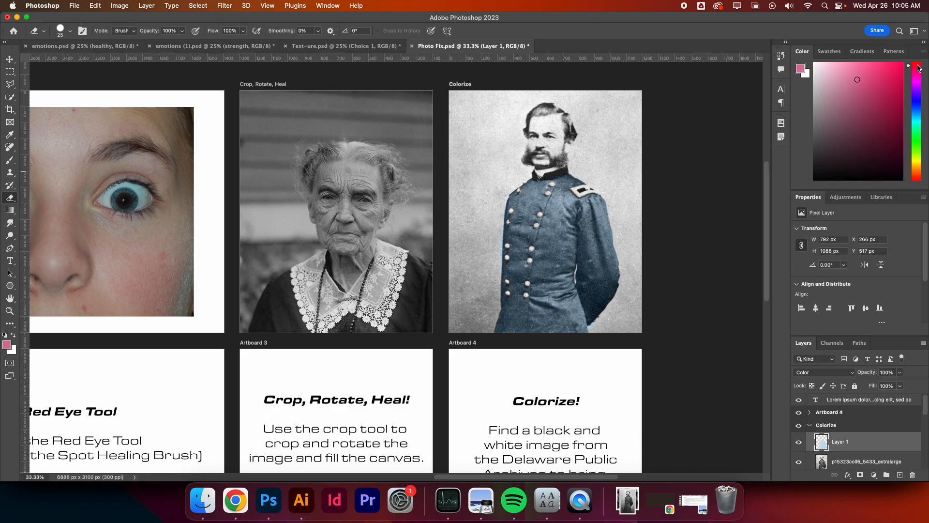
left_click(834, 66)
left_click_drag(831, 66, 826, 74)
left_click(828, 68)
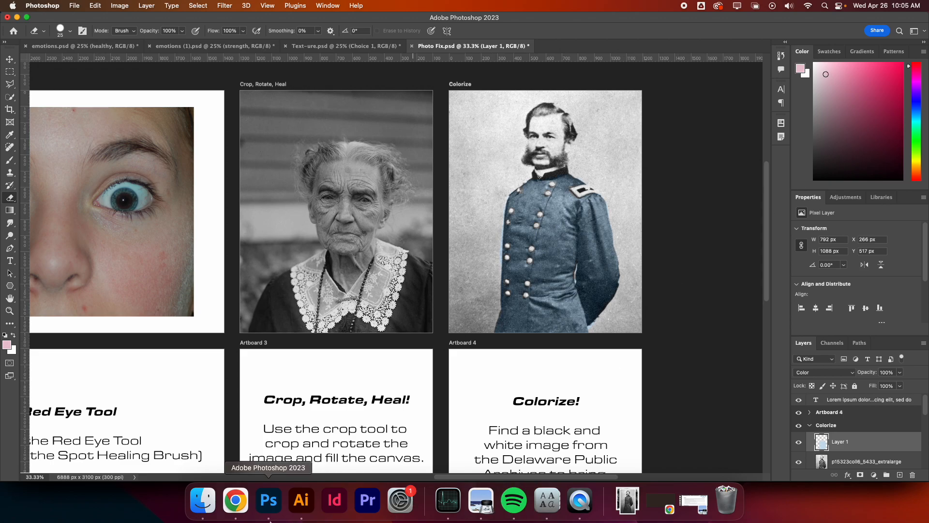
Switch to Chrome and search Google Images for "civil reenactor".
left_click(240, 516)
left_click(463, 43)
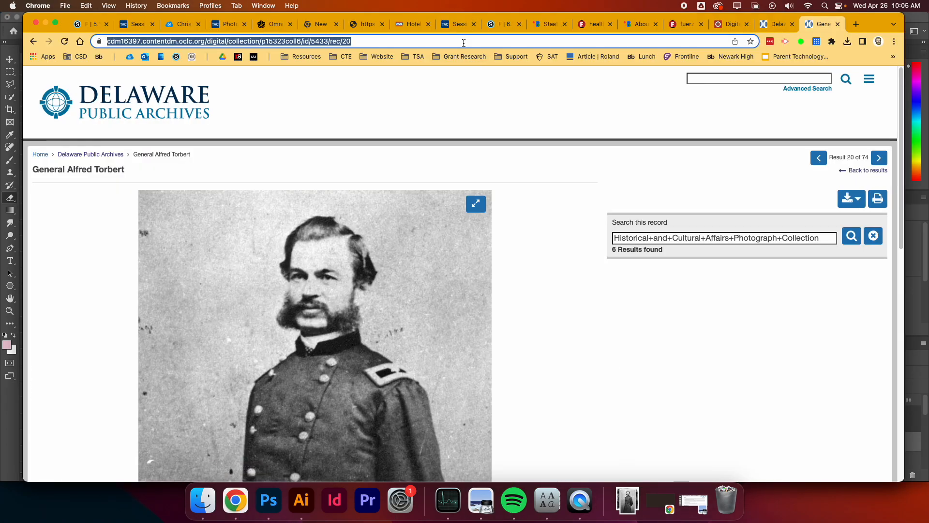
type("civ")
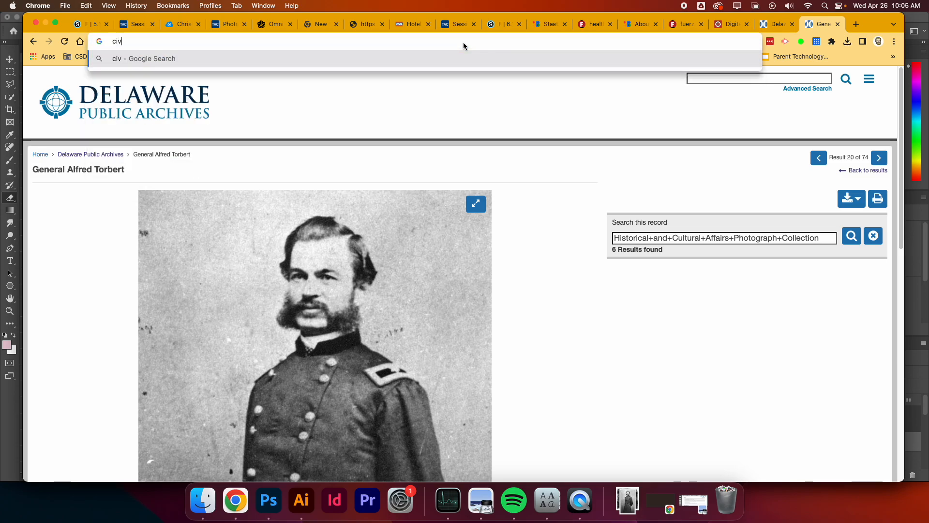
type("il reenactor")
key("Return")
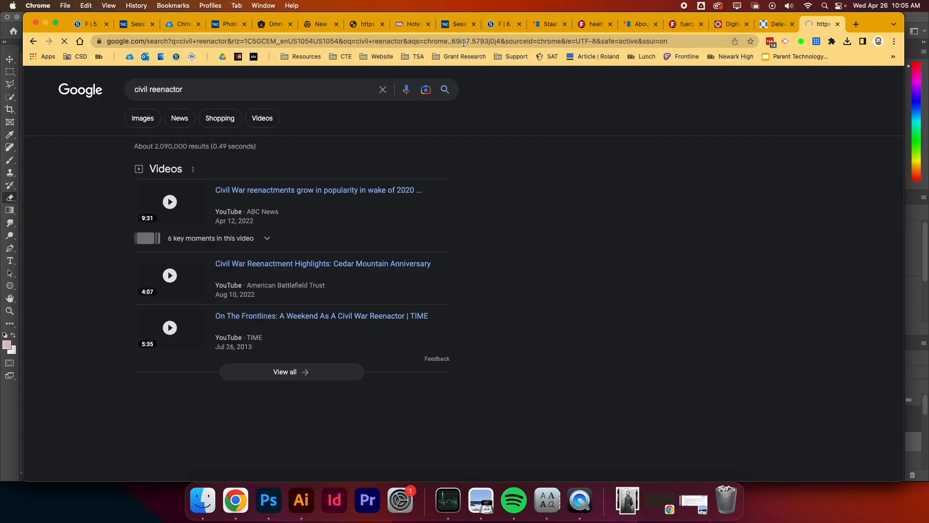
left_click(143, 118)
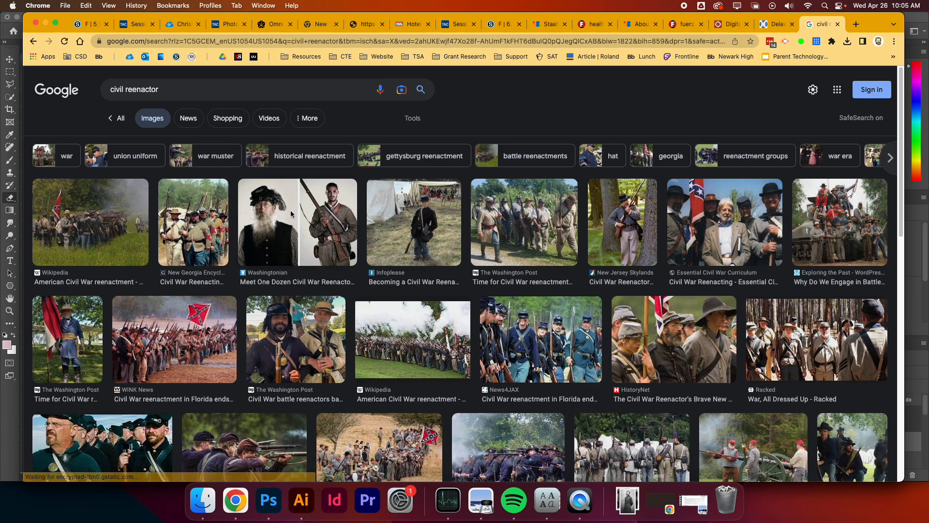
Preview the Washingtonian and Infoplease reenactor pictures as possible colour references.
left_click(284, 208)
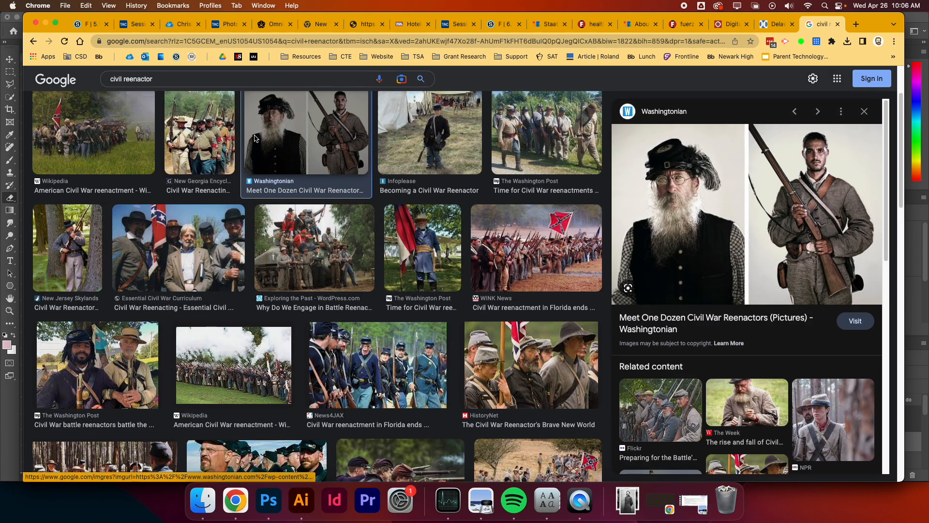
left_click(466, 133)
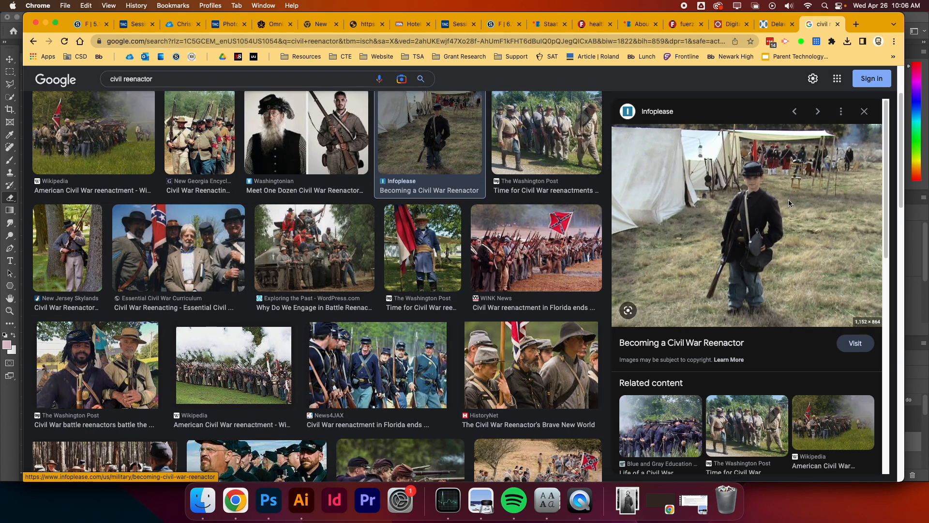
right_click(773, 211)
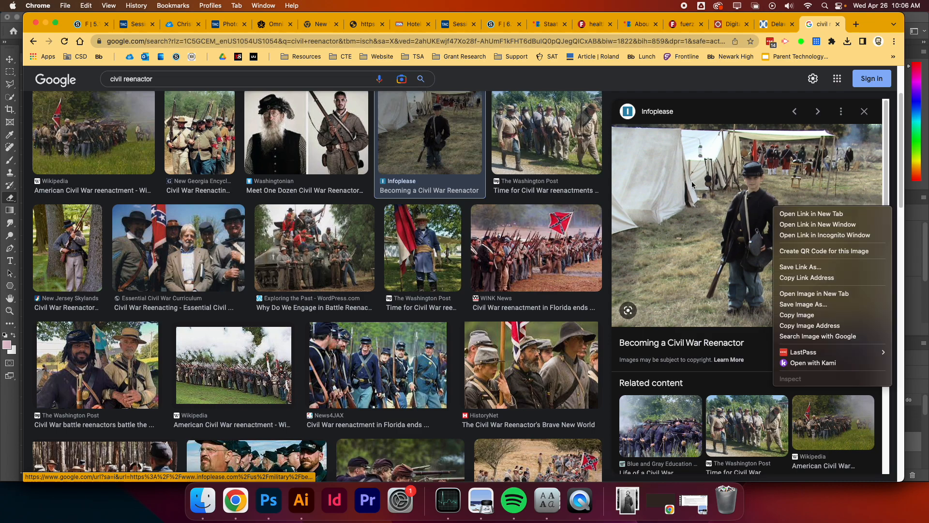
left_click(522, 366)
Open the News4JAX picture of the Florida Civil War reenactment and copy the image.
left_click(419, 355)
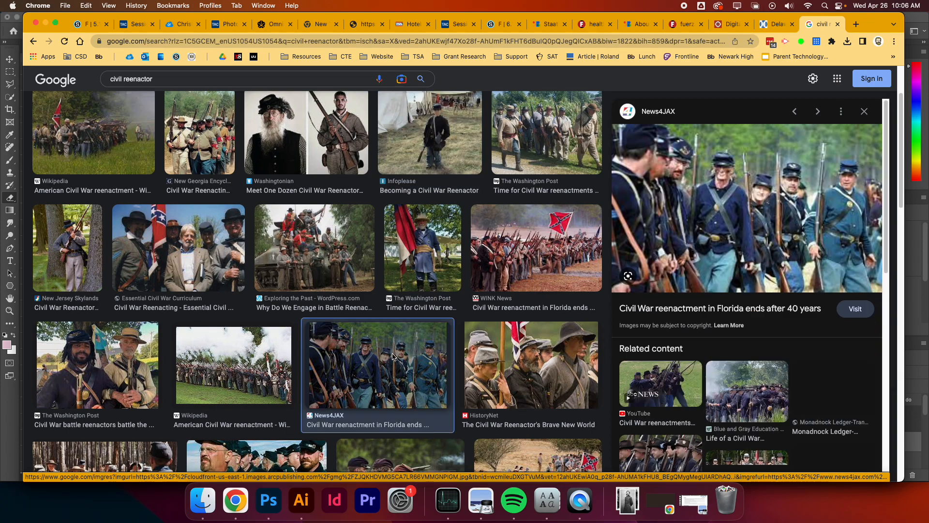
right_click(756, 187)
left_click(772, 298)
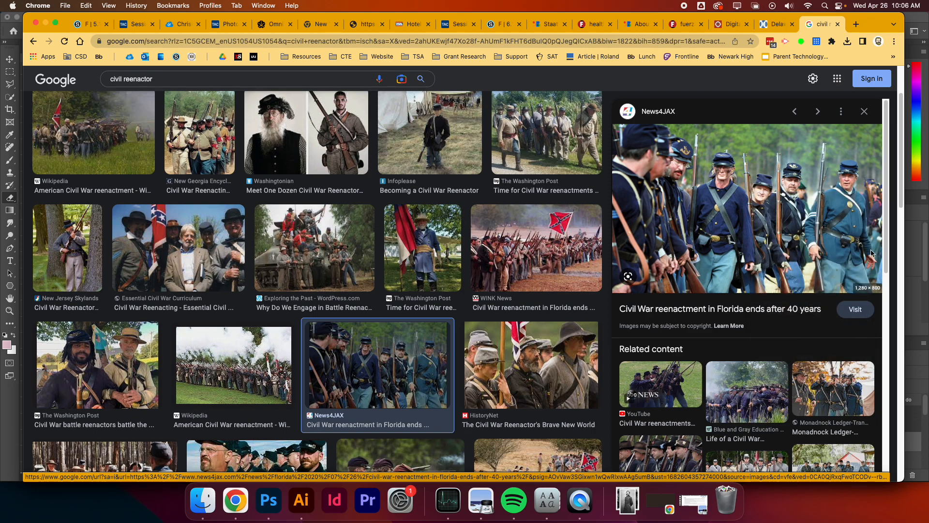
Switch back to Photoshop, paste the reenactment picture and move it onto the Crop, Rotate, Heal artboard.
left_click(919, 249)
key("super+v")
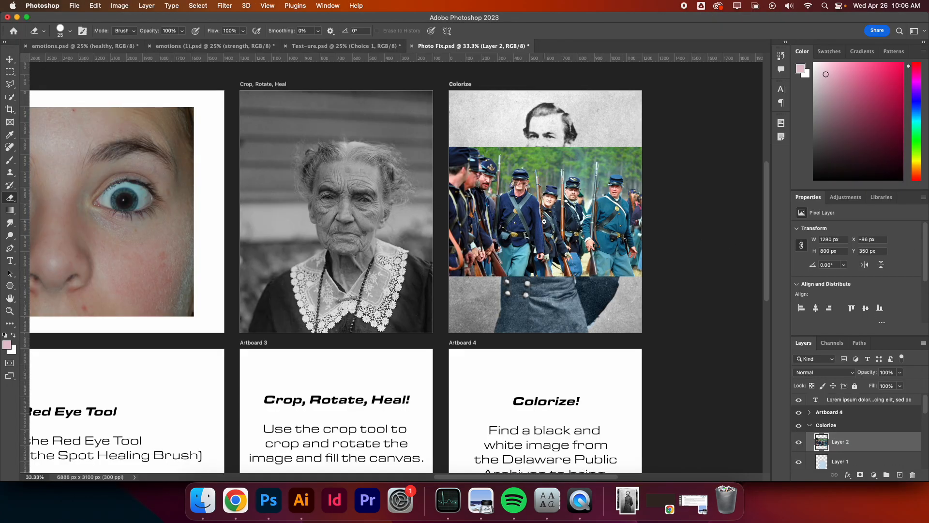
key("v")
left_click_drag(534, 217, 321, 221)
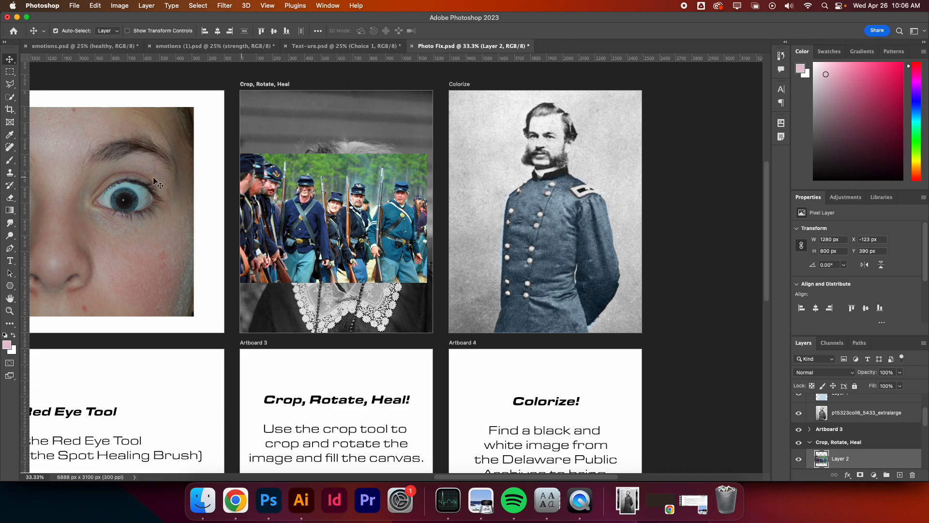
Select the Colorize artboard's painted layer and sample the light skin tone #ffcfc1 from a reenactor's face as the foreground colour.
left_click(9, 159)
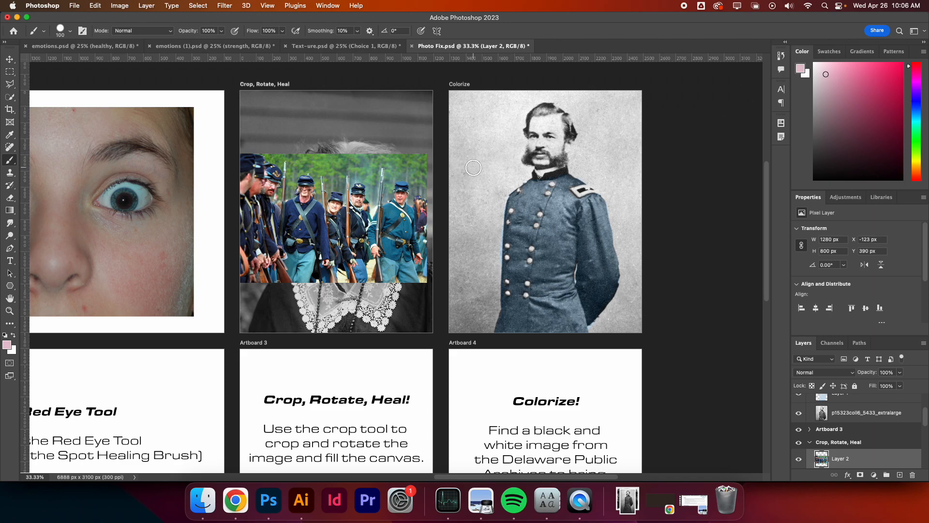
scroll(840, 417, "up", 1)
left_click(840, 415)
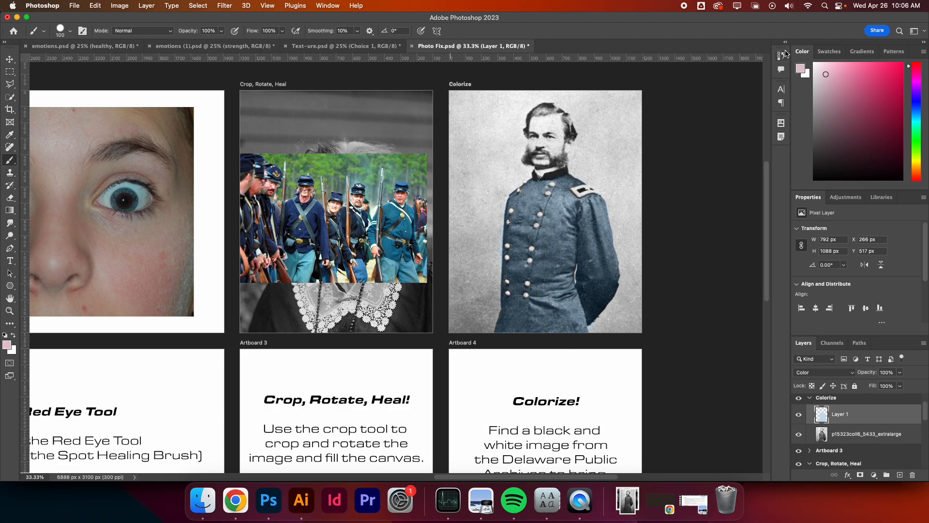
left_click(7, 344)
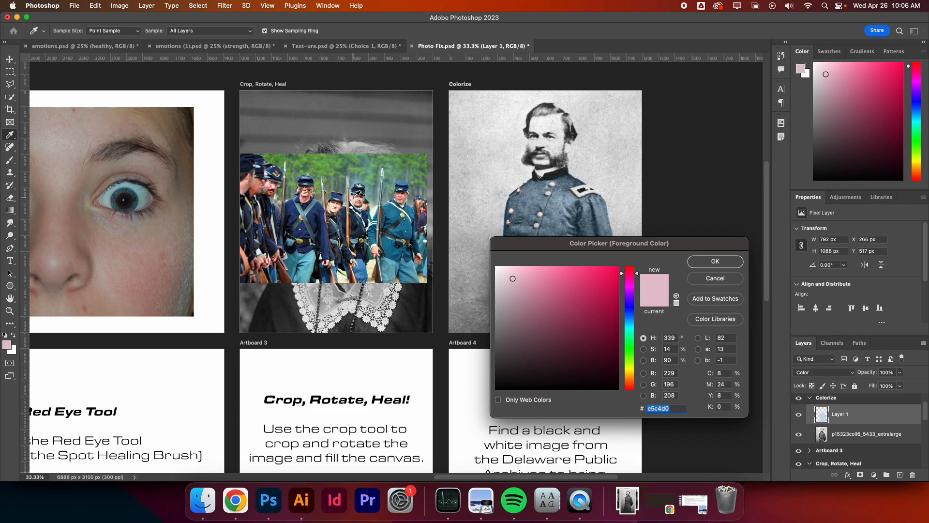
left_click(356, 198)
left_click(714, 261)
Paint the skin tone over the officer's face with the brush, reducing its size to 60 px for the forehead.
key("b")
mouse_move(559, 139)
left_mouse_down()
mouse_move(556, 122)
mouse_move(535, 122)
mouse_move(540, 158)
mouse_move(560, 140)
mouse_move(556, 118)
left_mouse_up()
key("bracketleft")
key("bracketleft")
key("bracketleft")
key("bracketleft")
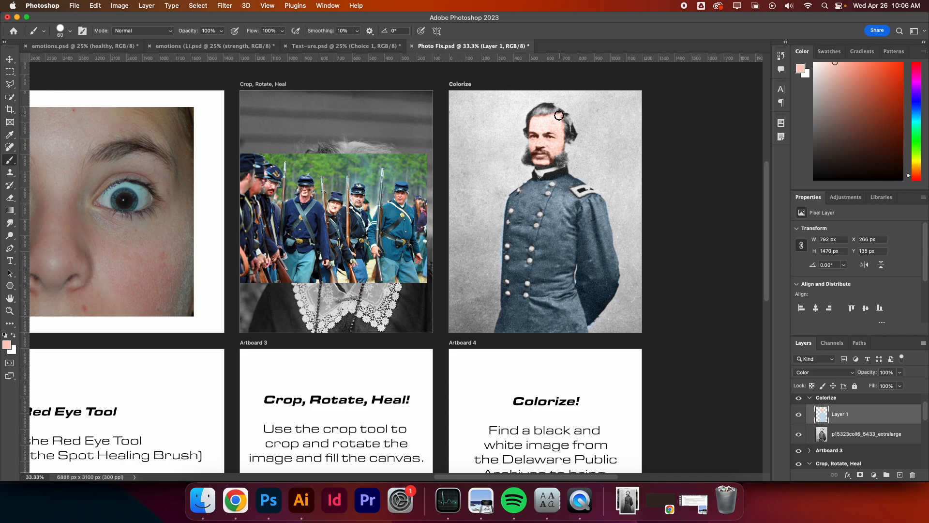
left_click(559, 116)
Sample the brown #a47f65 from the reenactment picture as the foreground colour.
left_click(8, 345)
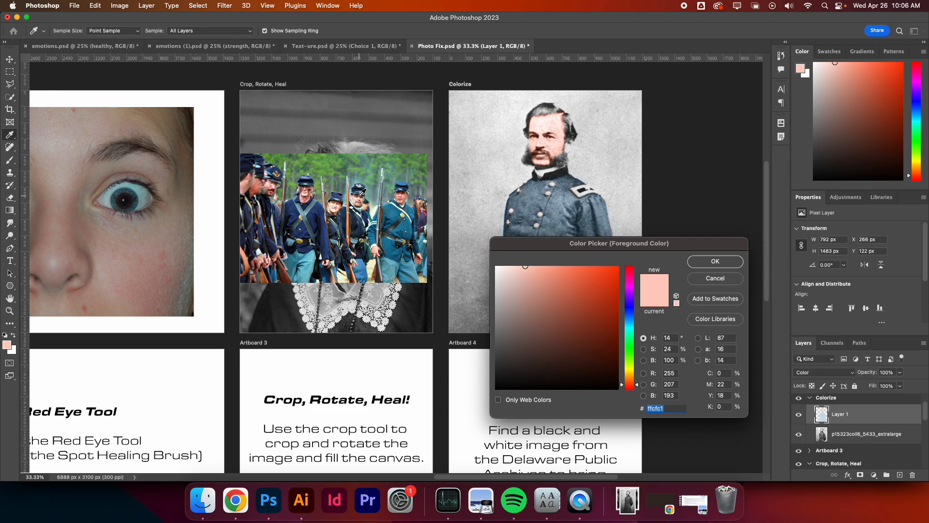
left_click(362, 197)
left_click_drag(362, 197, 363, 197)
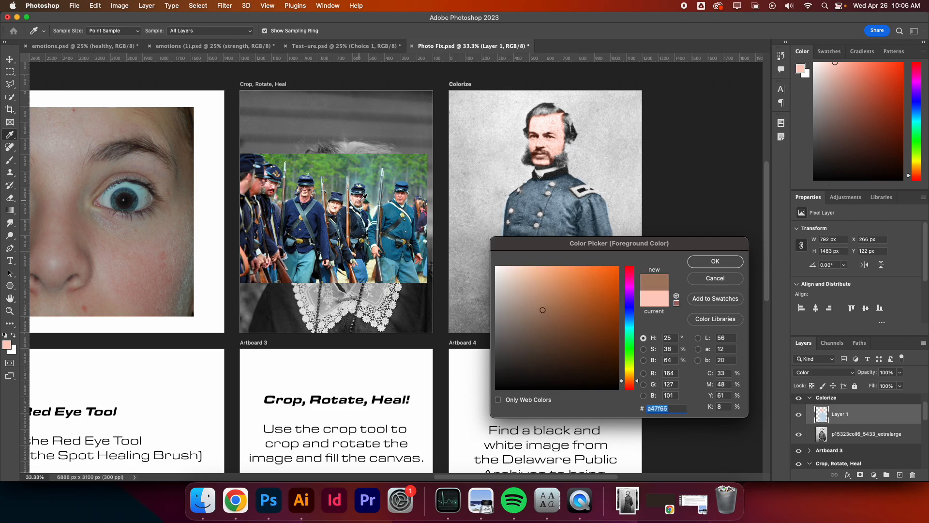
left_click(707, 261)
Paint brown over the officer's whiskers and hair, reducing the brush to 40 px for the hair.
key("b")
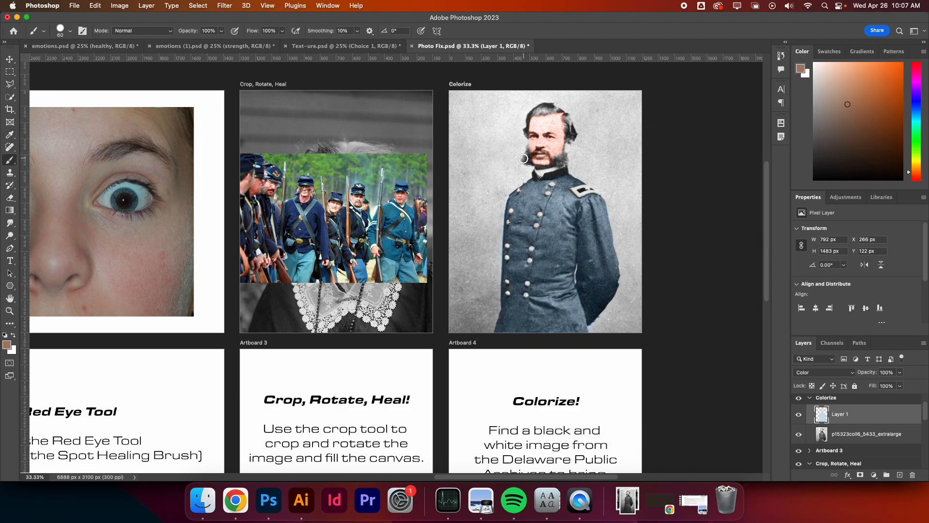
left_click_drag(527, 159, 563, 160)
key("bracketleft")
key("bracketleft")
mouse_move(565, 118)
left_mouse_down()
mouse_move(573, 135)
mouse_move(560, 110)
mouse_move(536, 112)
mouse_move(555, 109)
left_mouse_up()
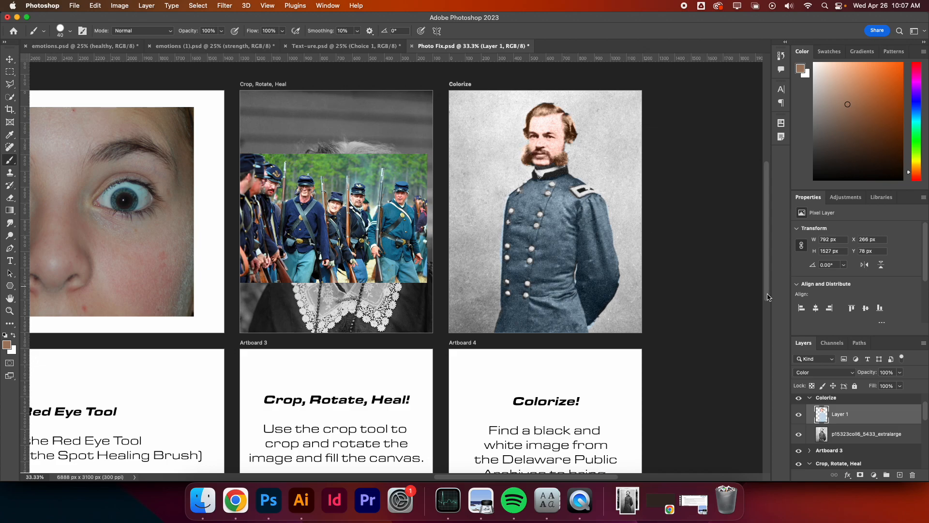
Collapse the Colorize artboard and quick-export it as a PNG named Colorize in the 2023-04 Photoshop folder.
scroll(703, 222, "up", 5)
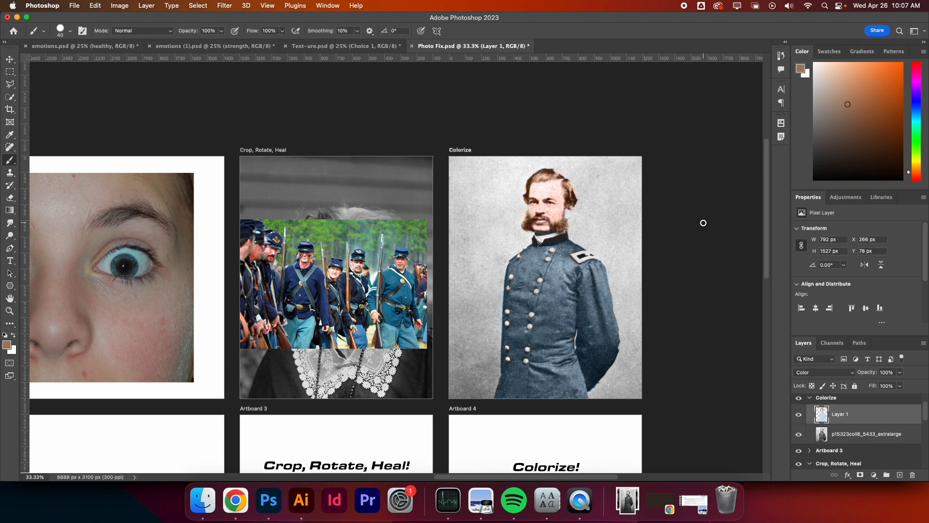
scroll(703, 222, "down", 8)
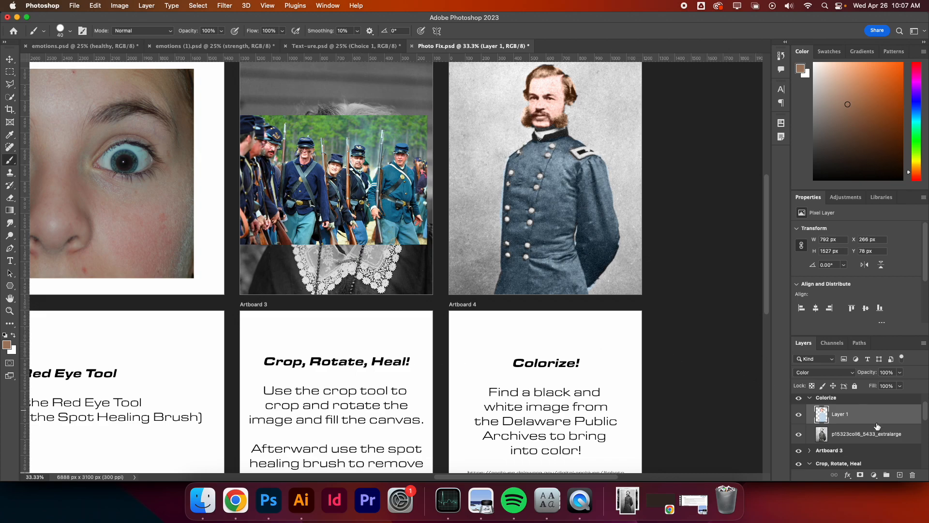
left_click(861, 439)
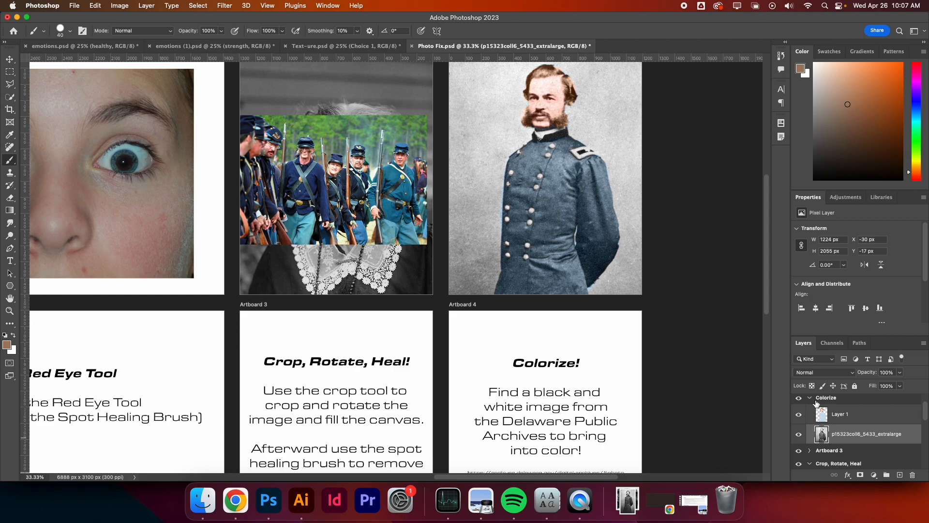
left_click(809, 398)
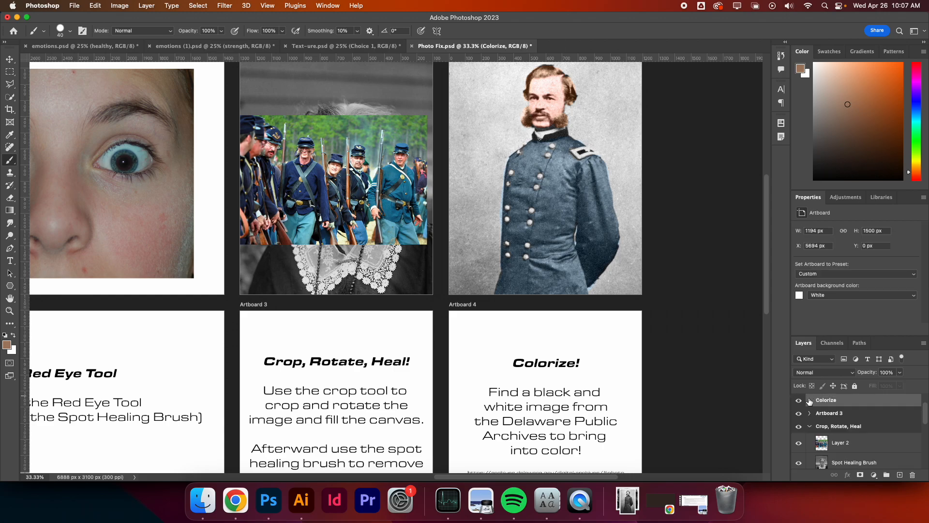
right_click(860, 403)
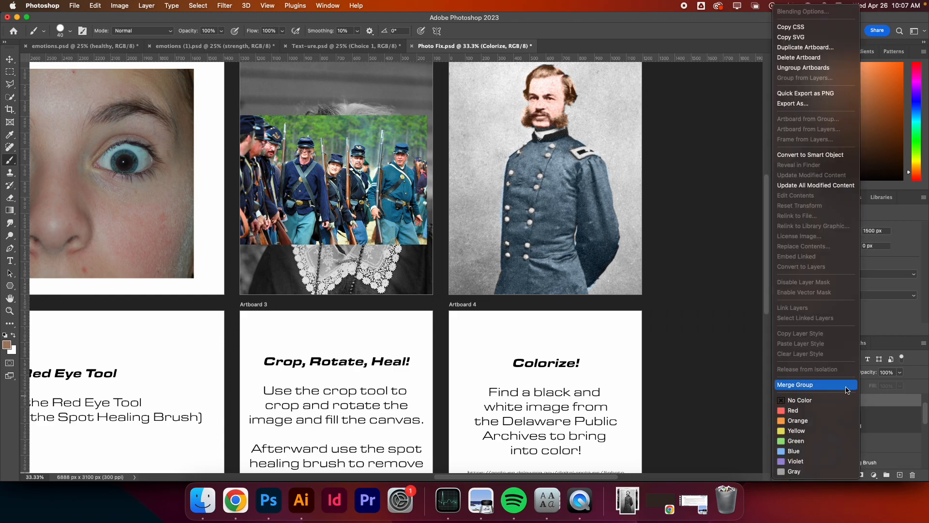
left_click(832, 97)
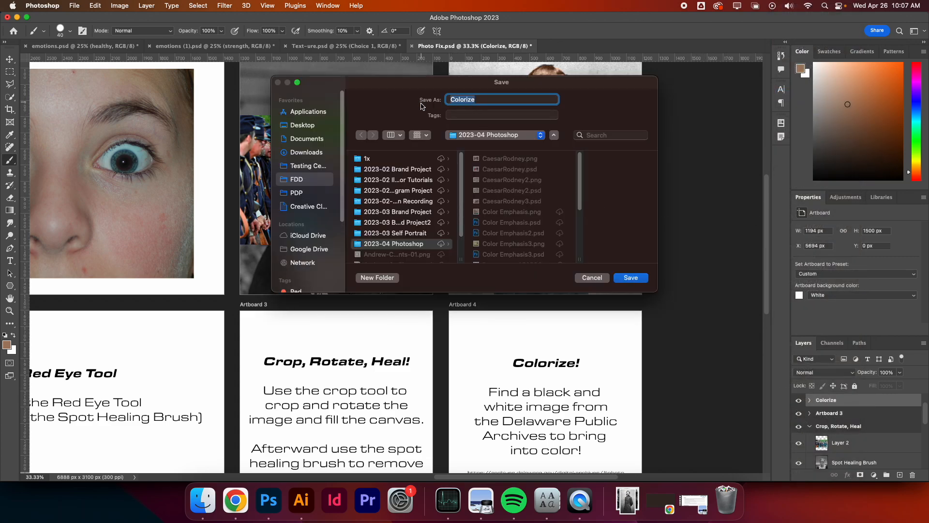
left_click(629, 278)
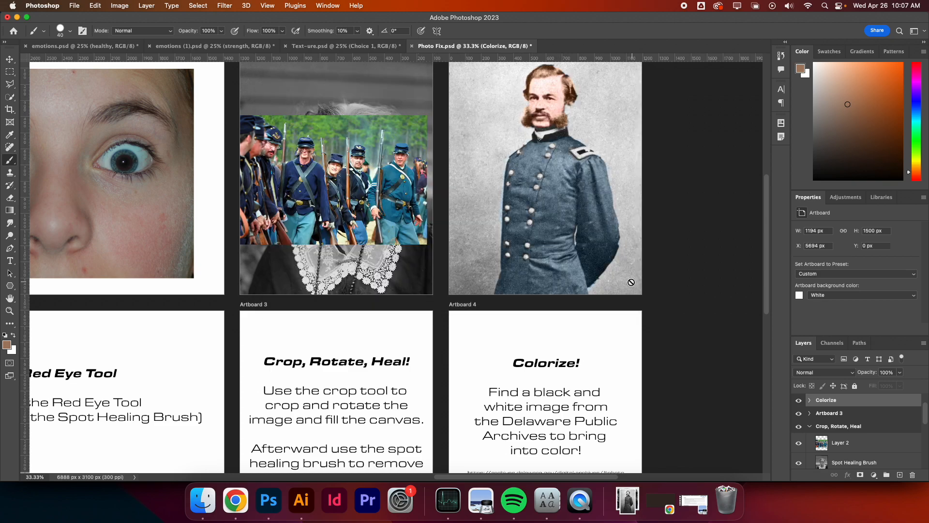
Switch to Finder and open the FDD folder.
left_click(193, 503)
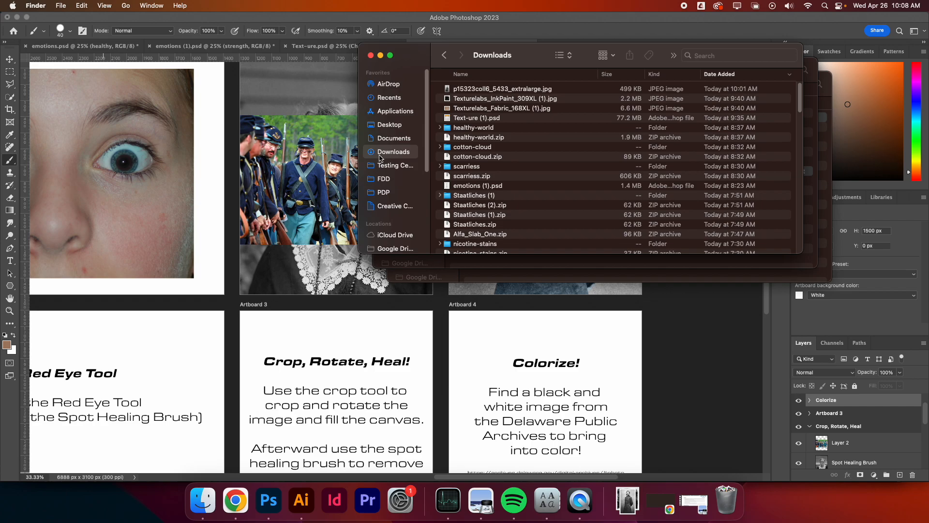
left_click(394, 179)
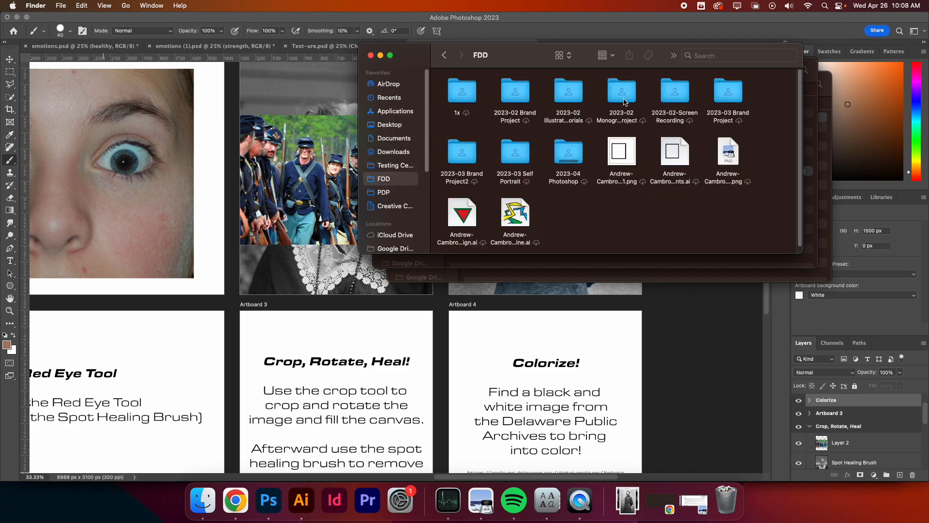